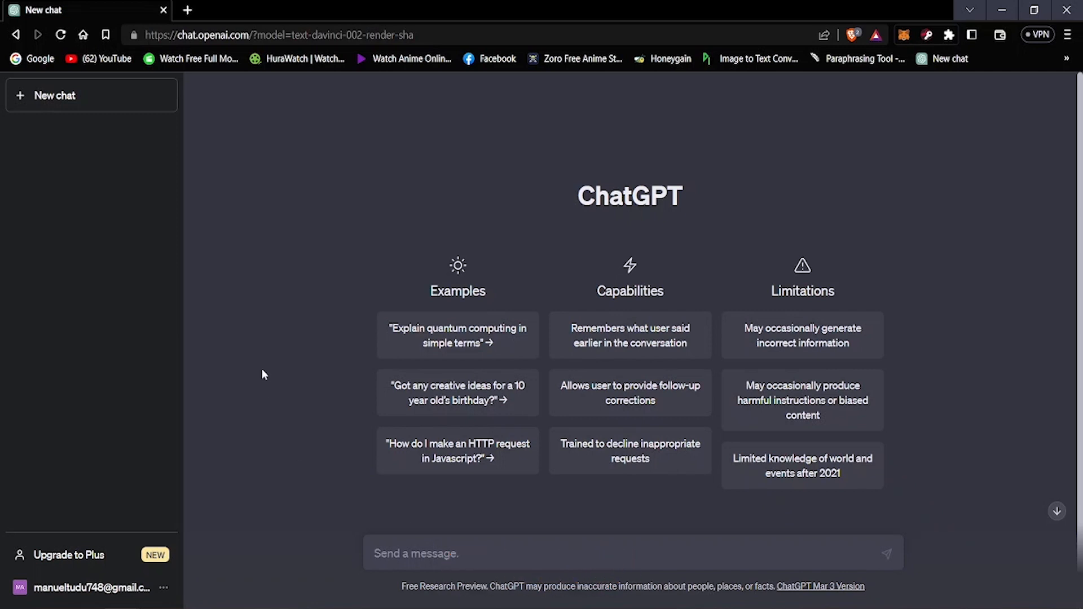
Step: Send ChatGPT the prompt "i want to create a powerpoint slide about climate change can you write me the contents of the slides?"
text(i want to cre)
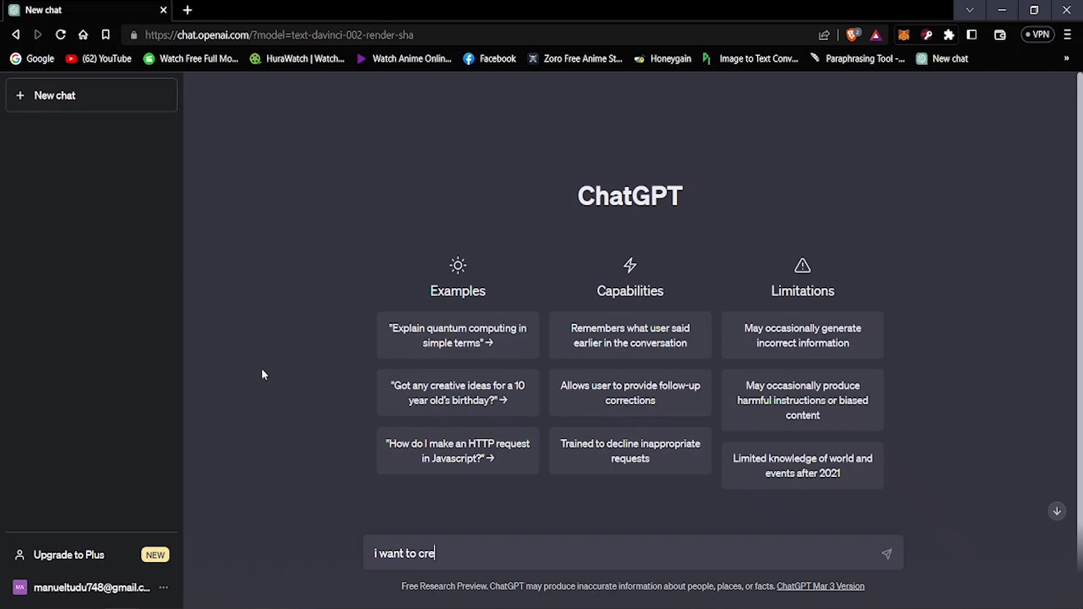
text(ate a powerpoin)
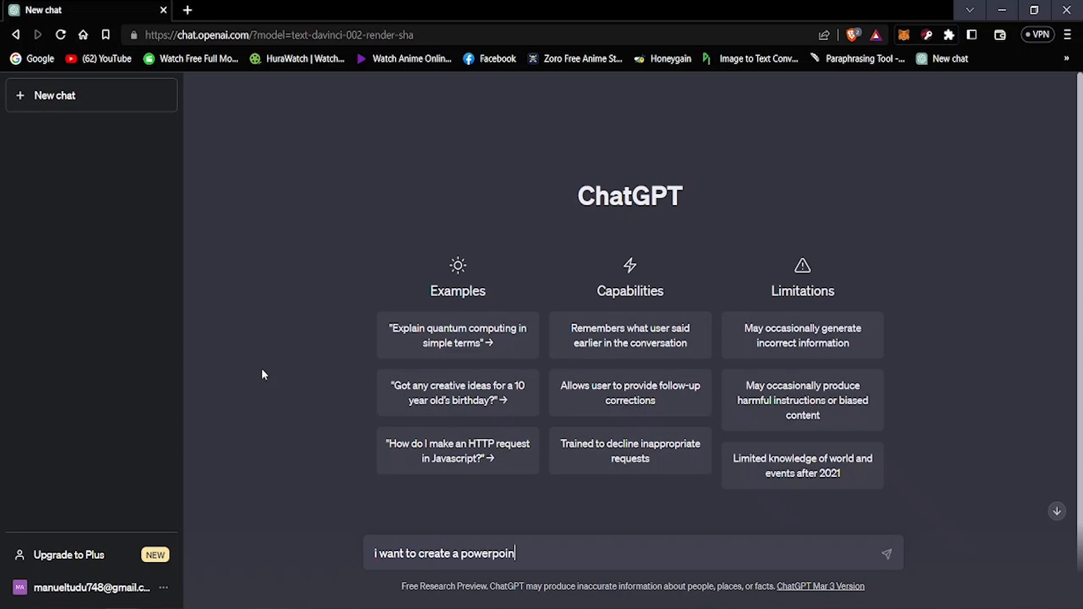
text(t slie)
key(BackSpace)
text(de about climate )
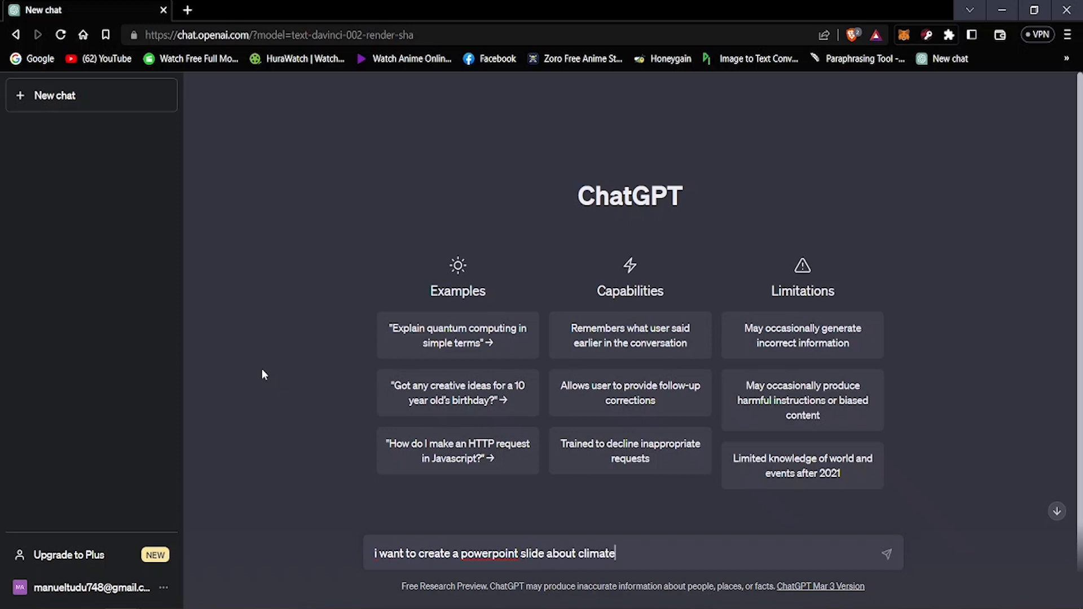
text(change can you ma)
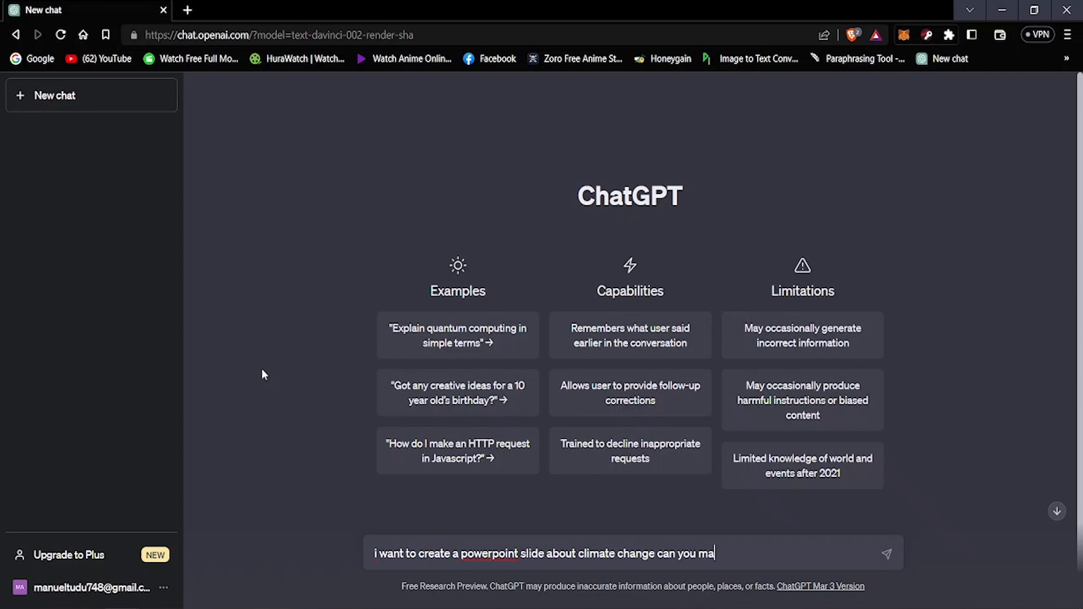
text(ke me)
key(BackSpace)
key(BackSpace)
key(BackSpace)
key(BackSpace)
key(BackSpace)
key(BackSpace)
key(BackSpace)
key(BackSpace)
text(write me the contents o)
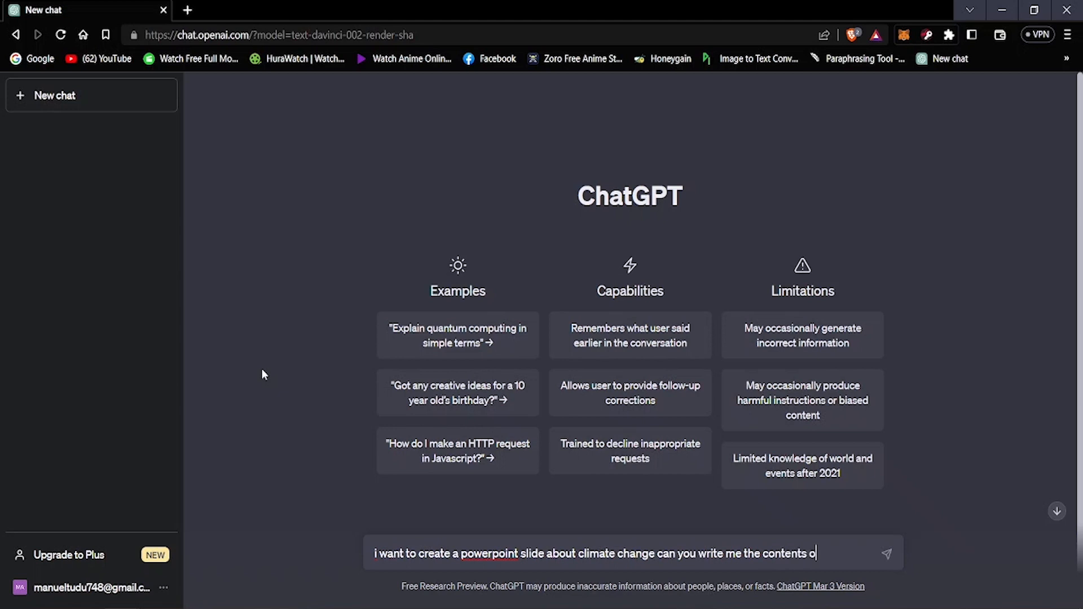
text(f the slides?)
key(Return)
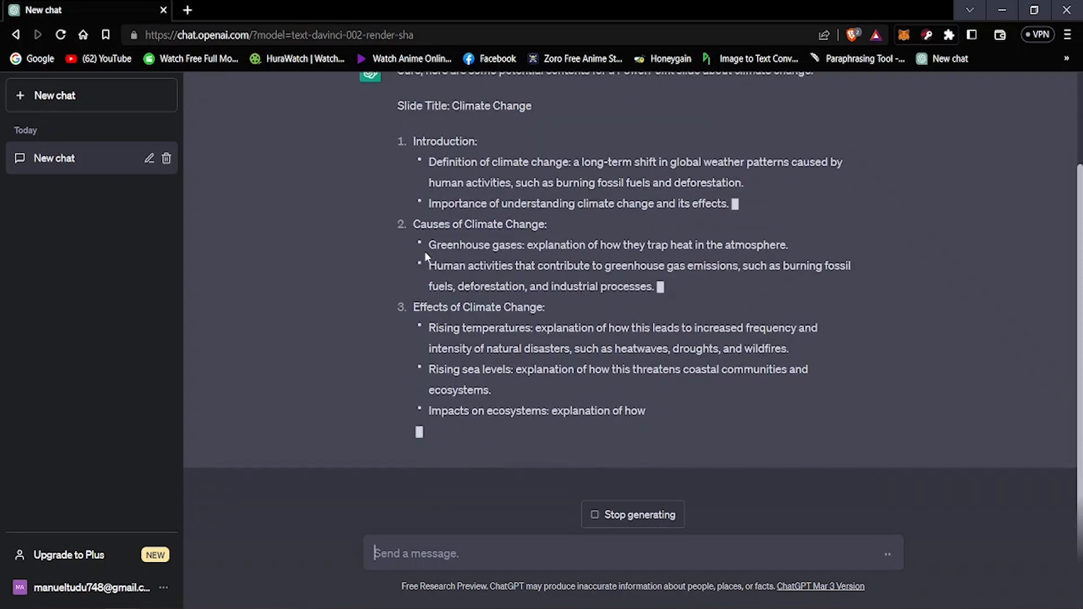
Step: Review the generated climate change slide contents from the introduction through to the conclusion
scroll(428, 262, up, 2)
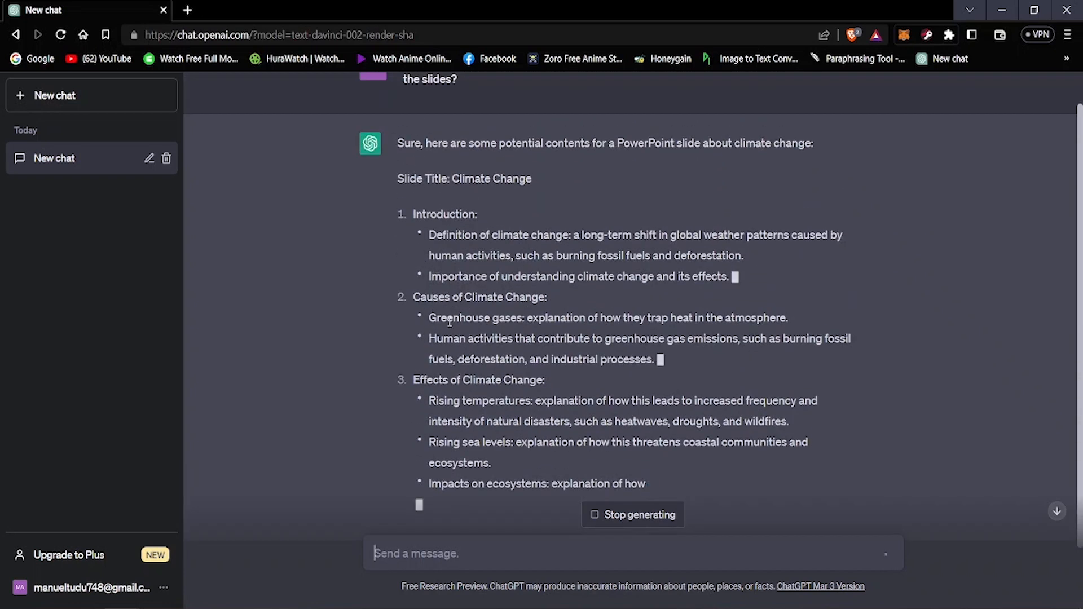
scroll(435, 322, down, 2)
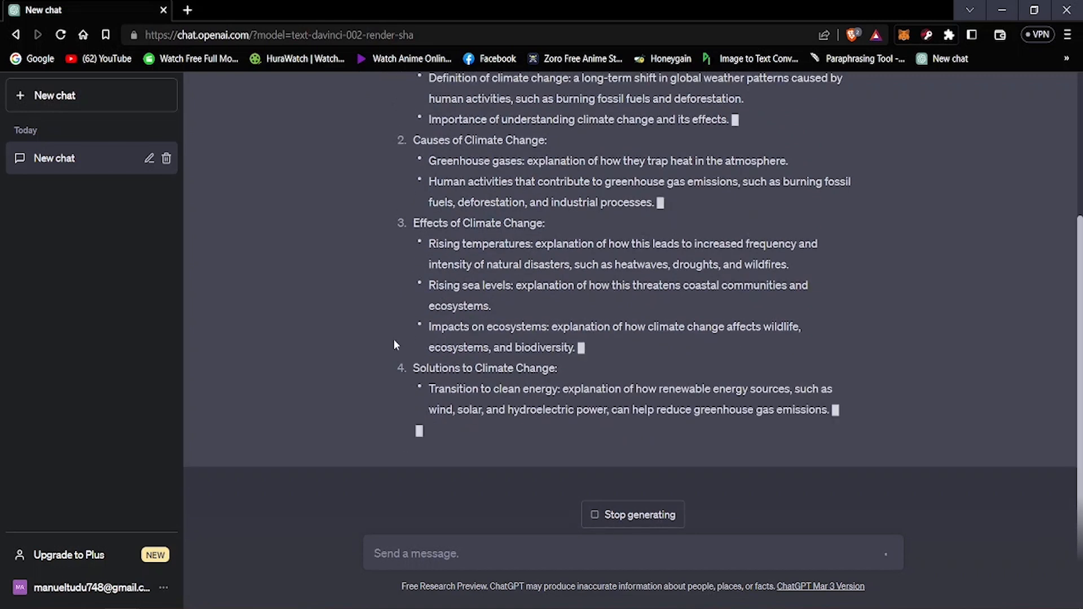
scroll(373, 345, up, 2)
scroll(376, 345, up, 3)
scroll(389, 347, down, 4)
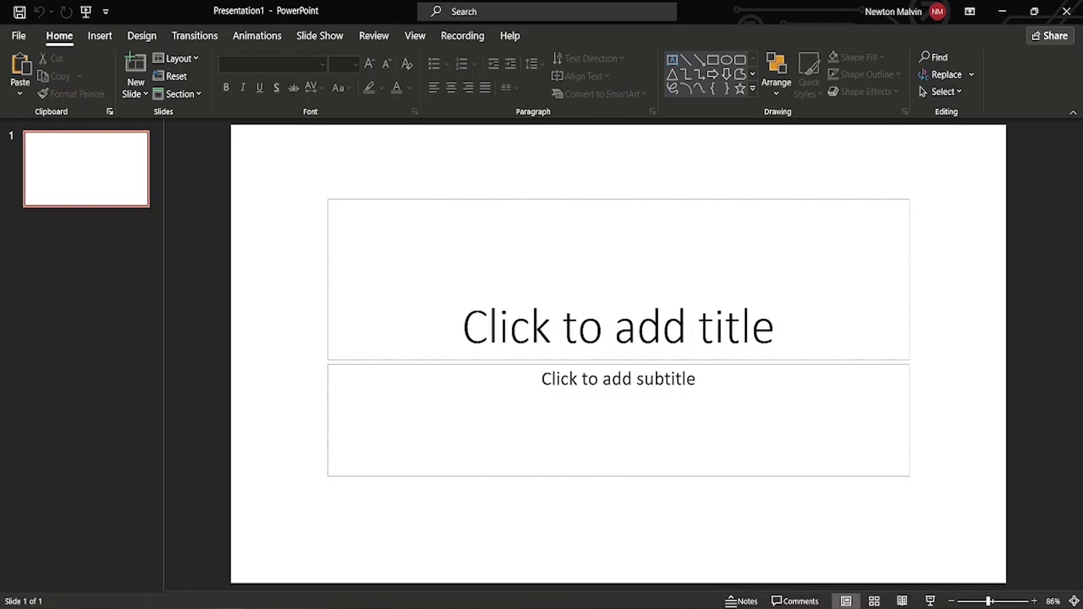
mouse_move(144, 608)
click(189, 587)
scroll(473, 242, down, 4)
scroll(390, 270, up, 2)
scroll(381, 256, down, 2)
scroll(387, 367, up, 10)
scroll(413, 345, down, 6)
scroll(413, 345, up, 5)
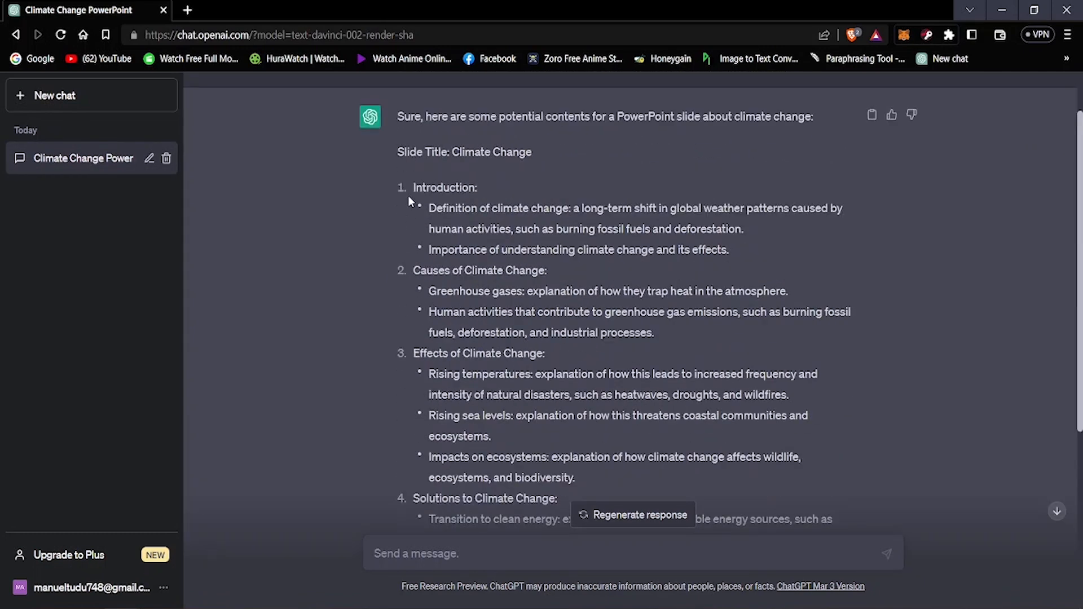
scroll(409, 202, down, 5)
scroll(442, 404, up, 7)
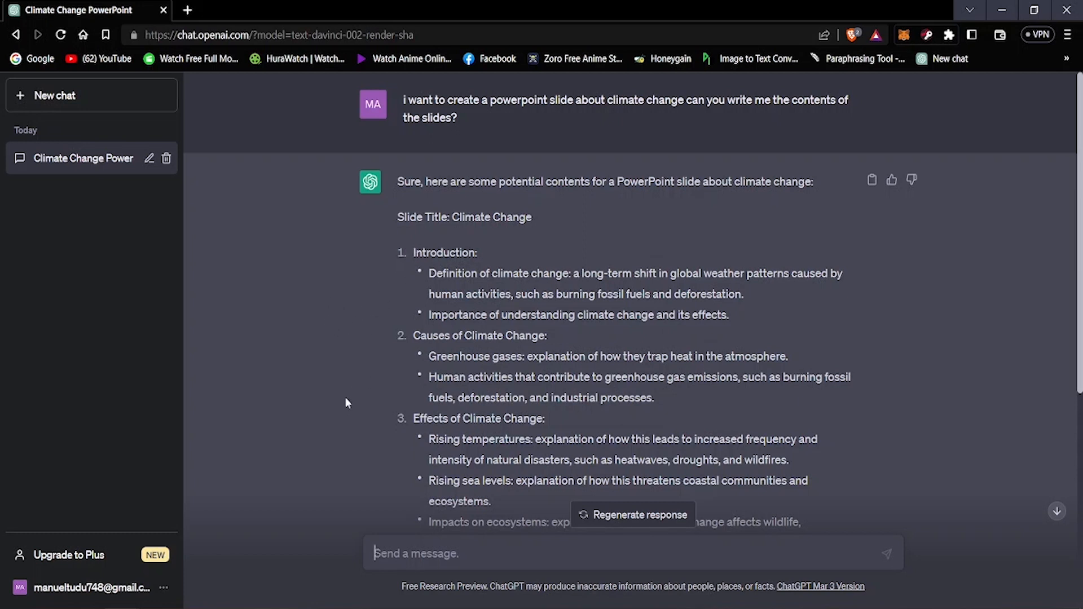
Step: Copy the generated slide contents from the Introduction heading to the end of the Conclusion
drag(414, 252, 455, 462)
click(410, 251)
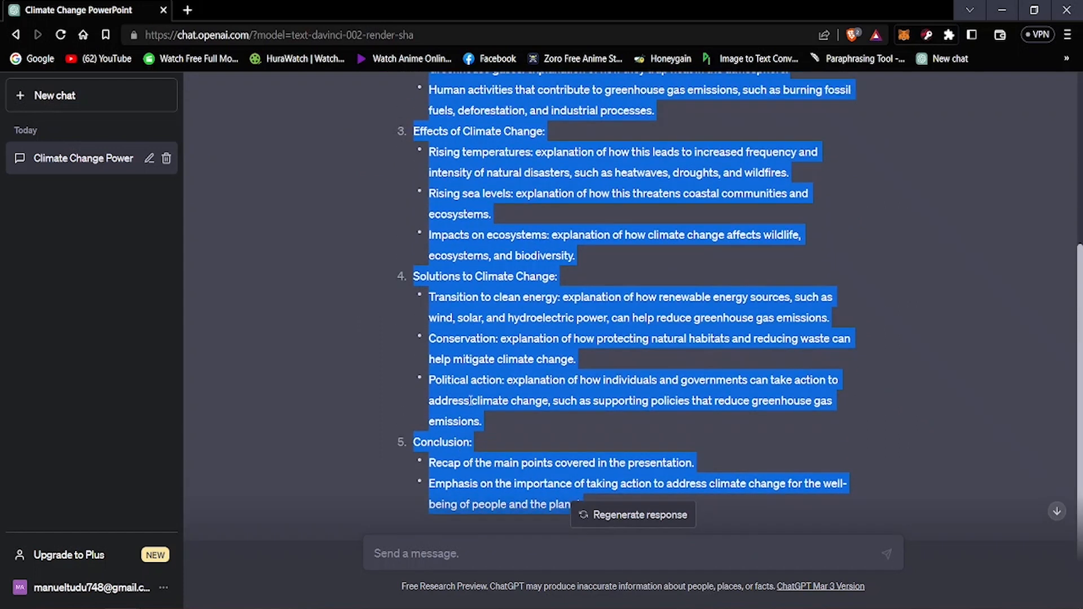
right_click(469, 399)
click(496, 417)
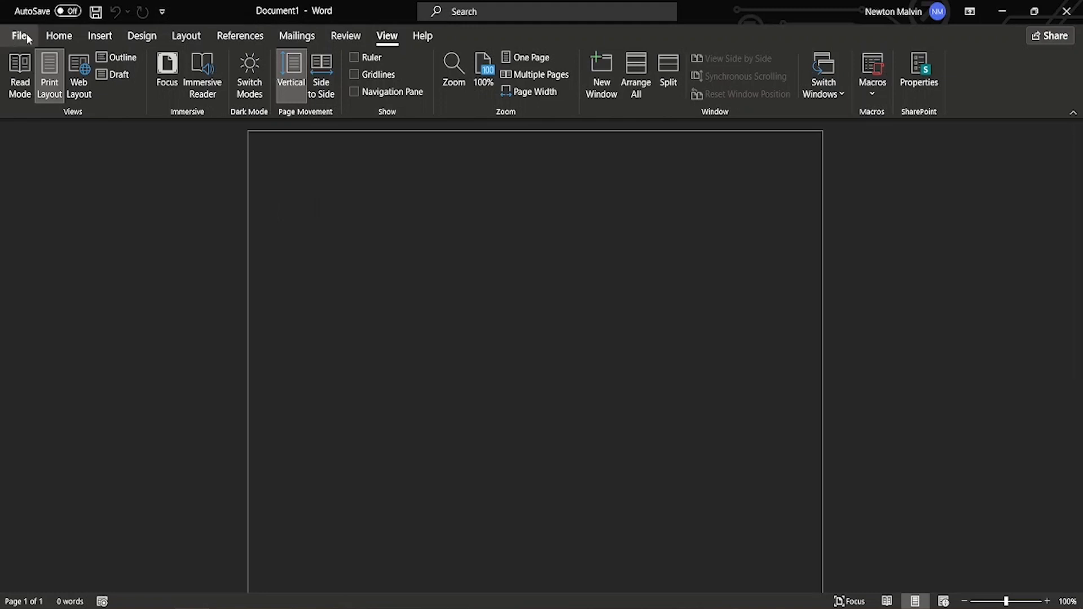
Step: Switch the blank Word document to Outline view
click(59, 35)
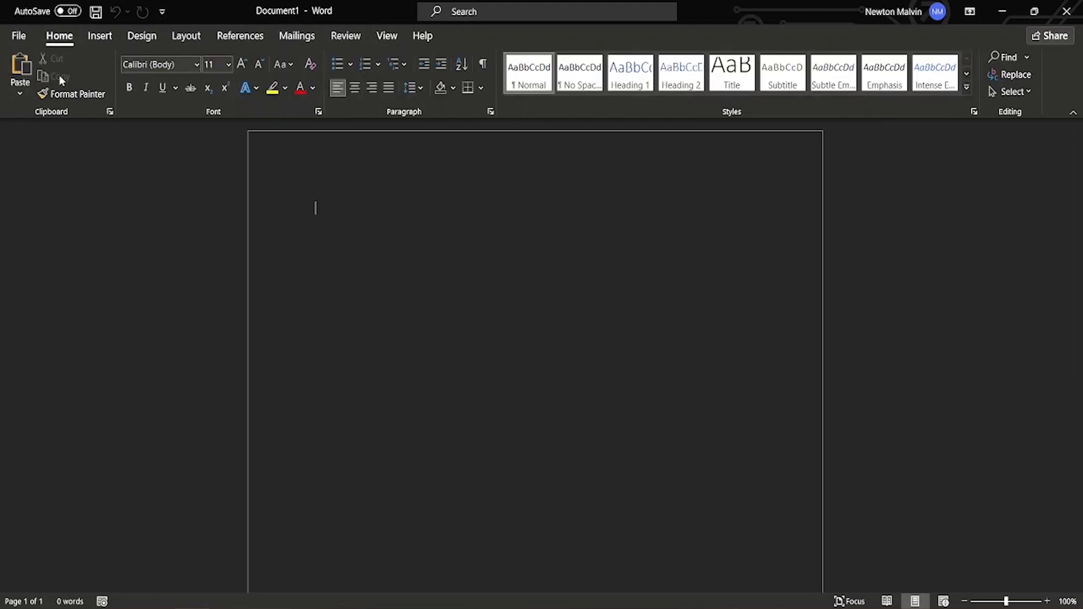
click(387, 37)
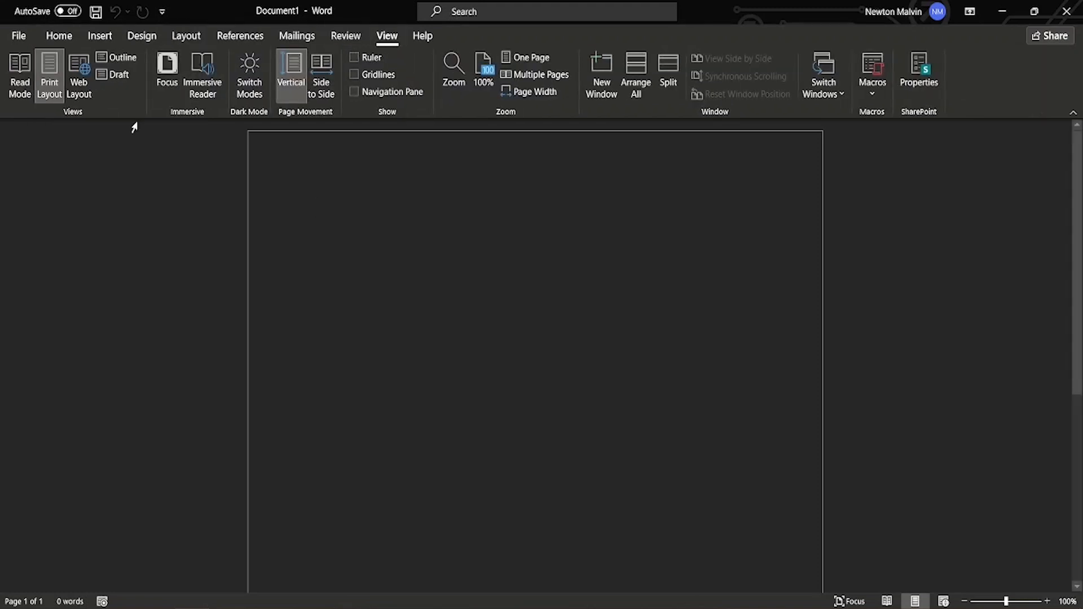
click(125, 63)
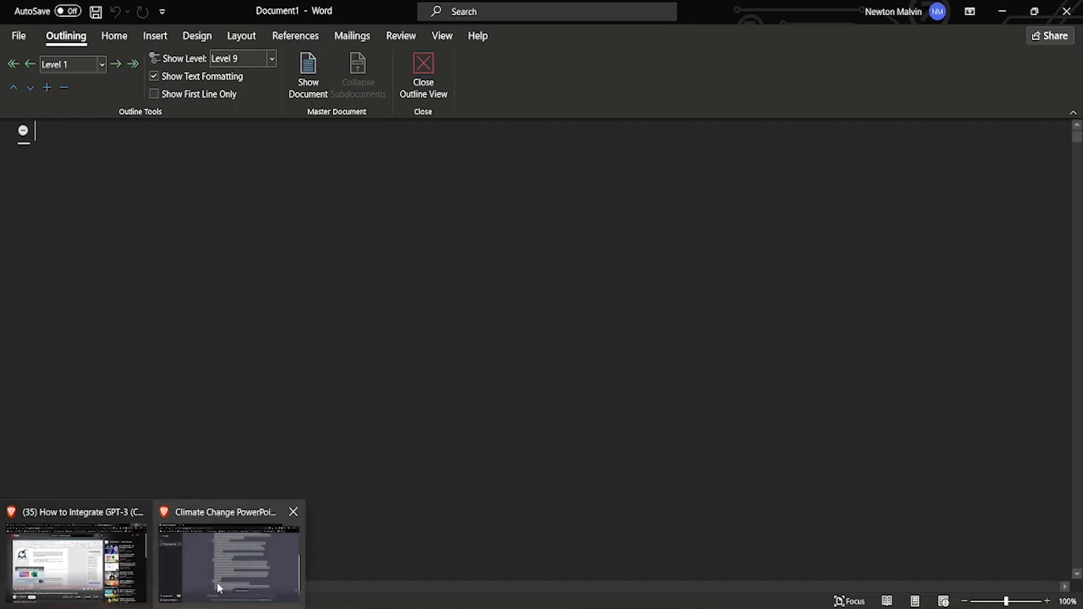
Step: Look over the selected slide contents in ChatGPT again and return to the Word document
click(217, 583)
scroll(433, 357, up, 4)
scroll(396, 359, down, 1)
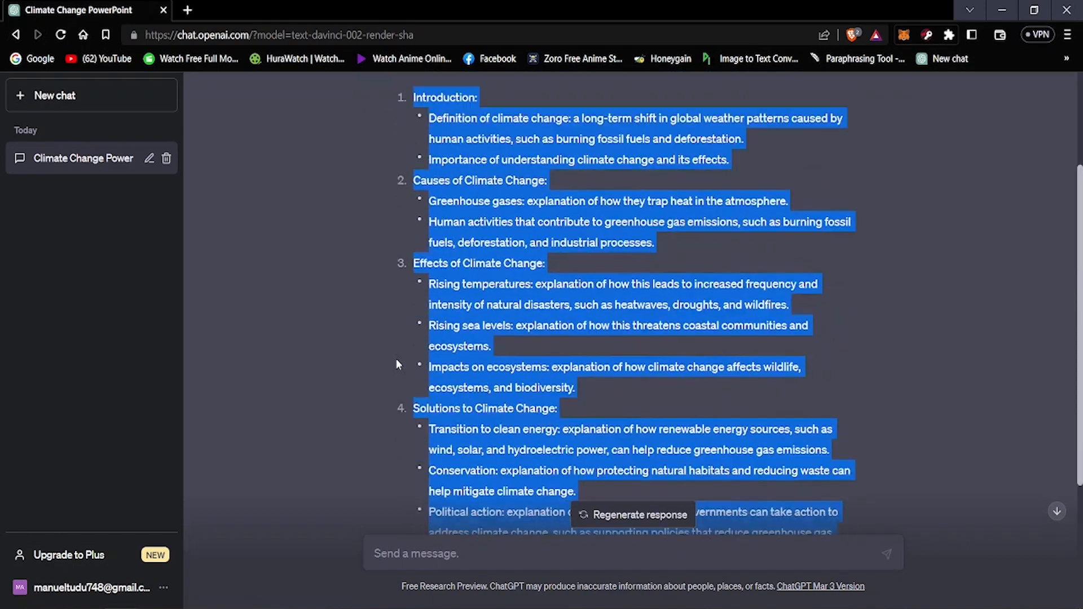
scroll(258, 422, down, 3)
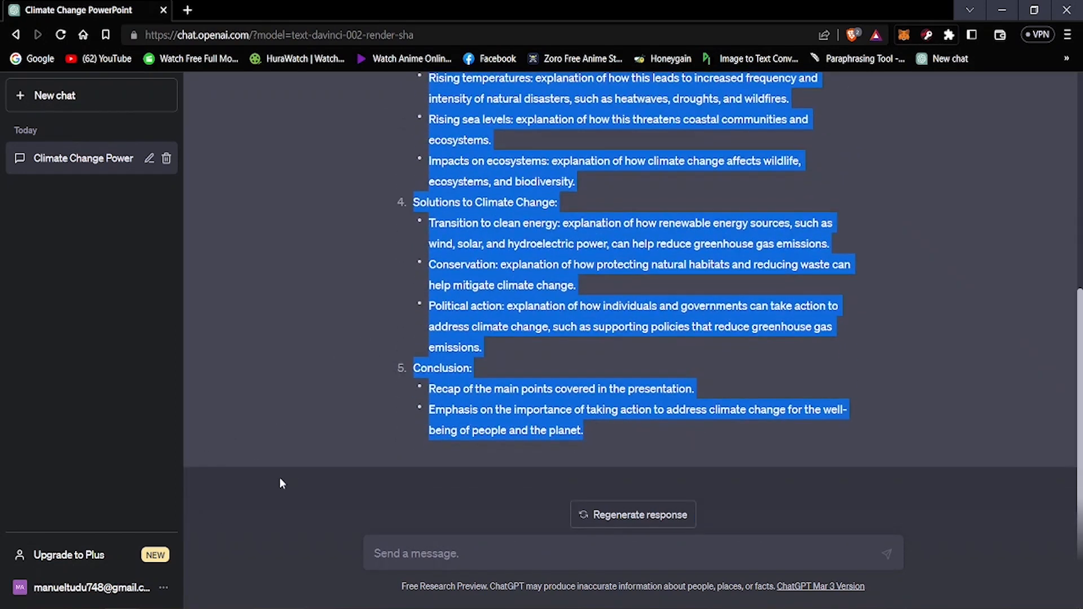
click(224, 594)
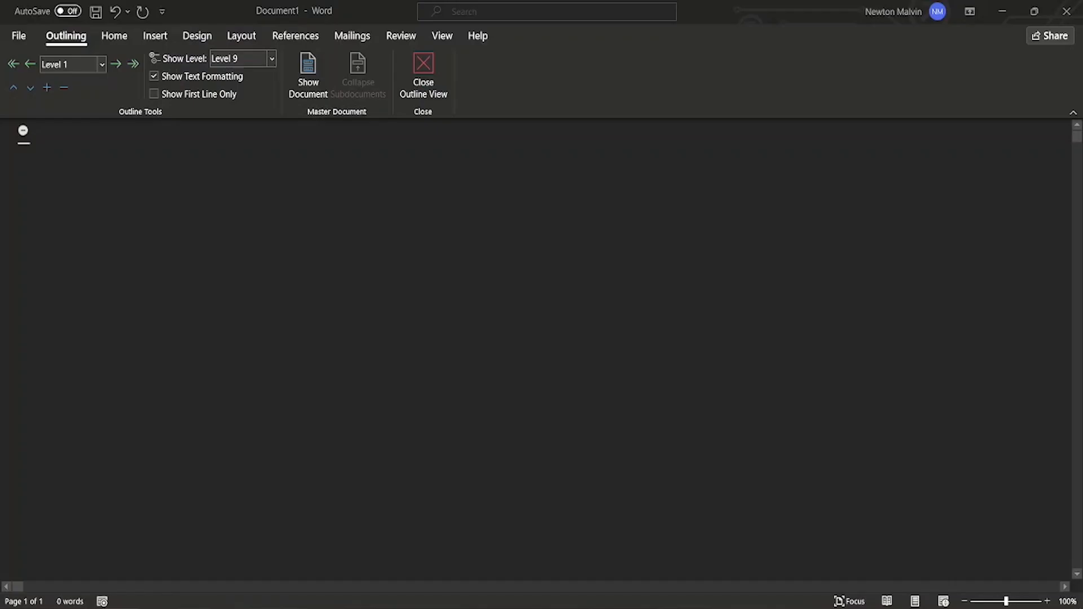
Step: Try pasting the copied contents into the Word outline with source formatting kept, and delete all the pasted text
right_click(38, 140)
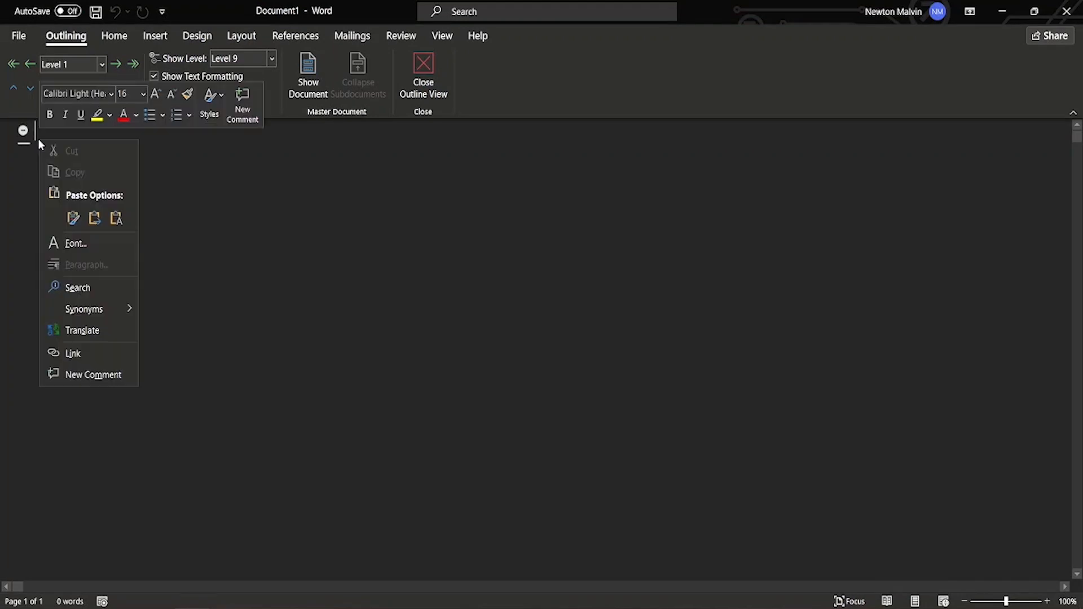
click(79, 218)
scroll(141, 342, up, 3)
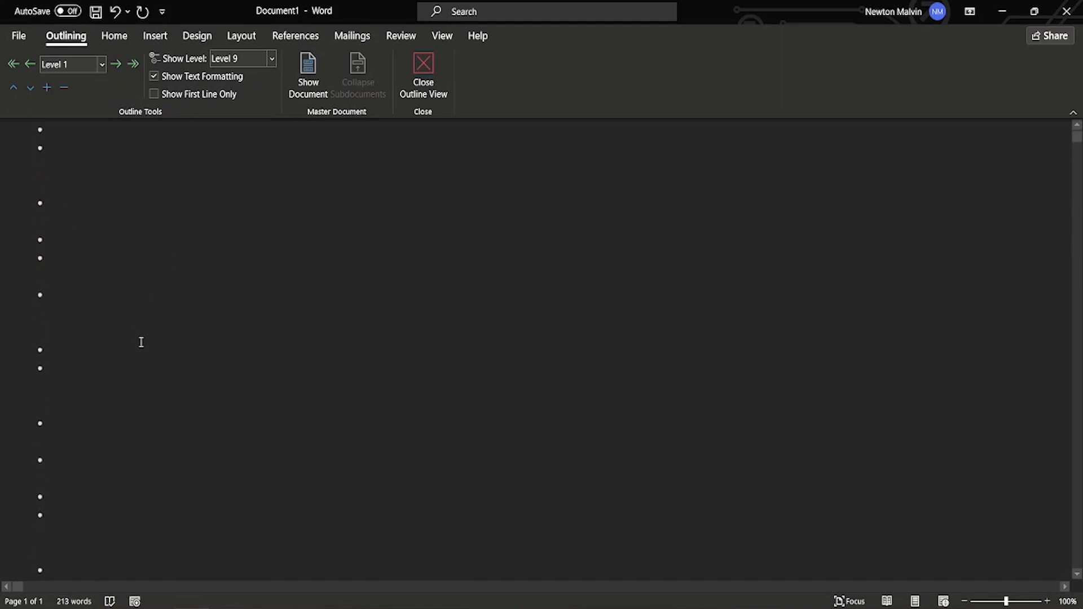
scroll(130, 355, up, 5)
scroll(113, 361, down, 10)
scroll(109, 367, up, 10)
drag(41, 133, 86, 592)
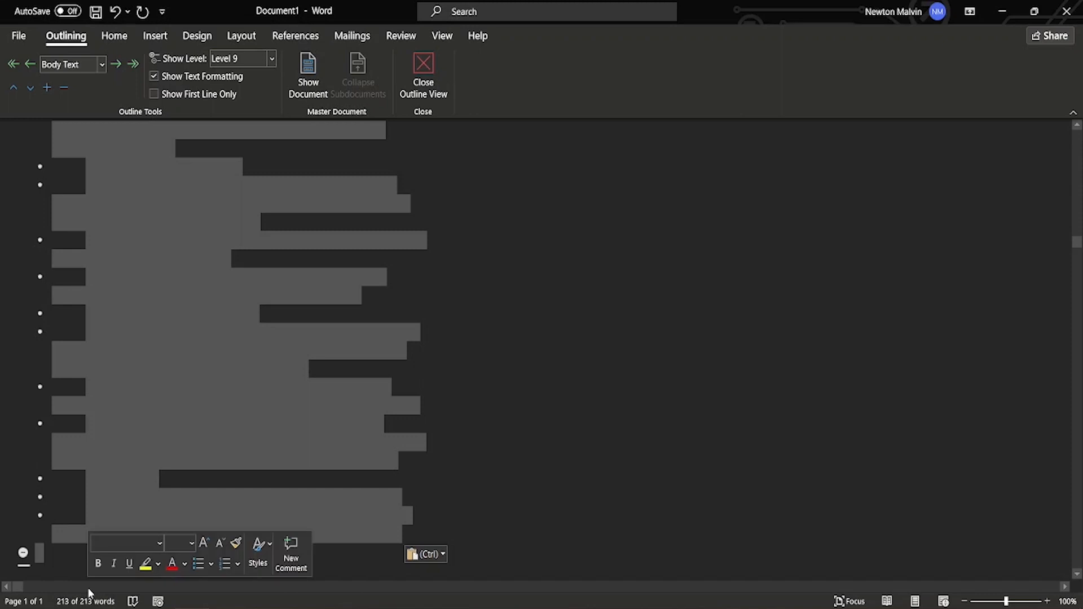
key(Delete)
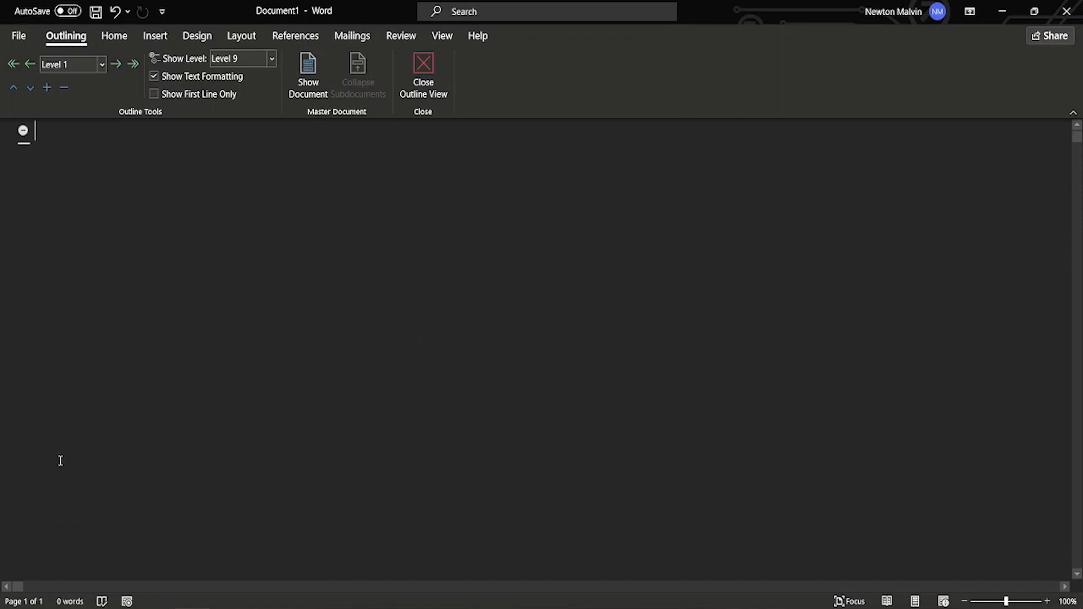
Step: Paste the copied slide contents into the empty Word outline using Merge Formatting
right_click(50, 145)
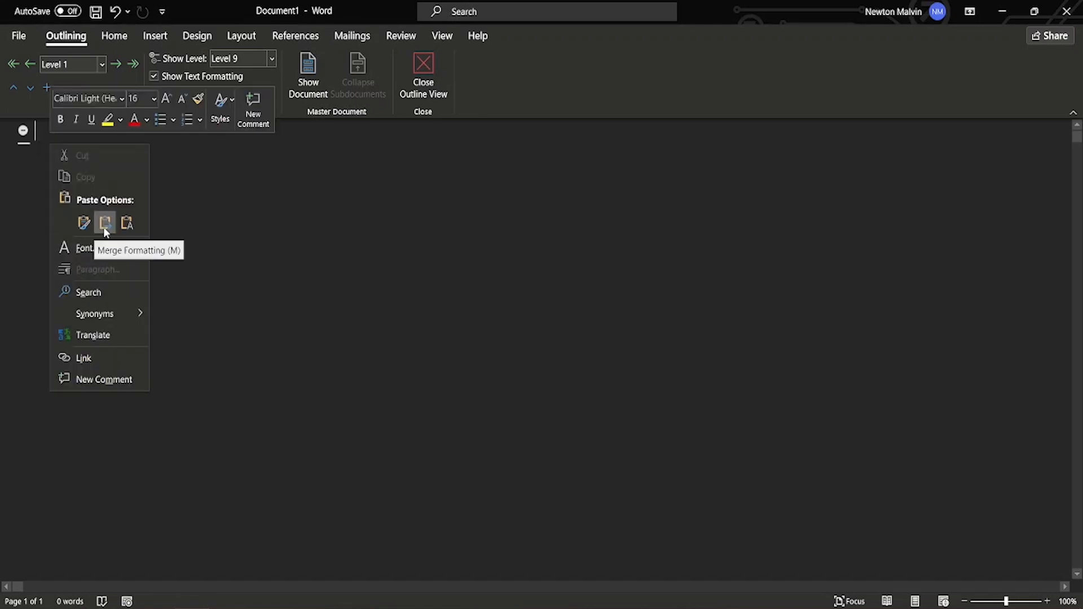
click(105, 224)
scroll(228, 419, up, 5)
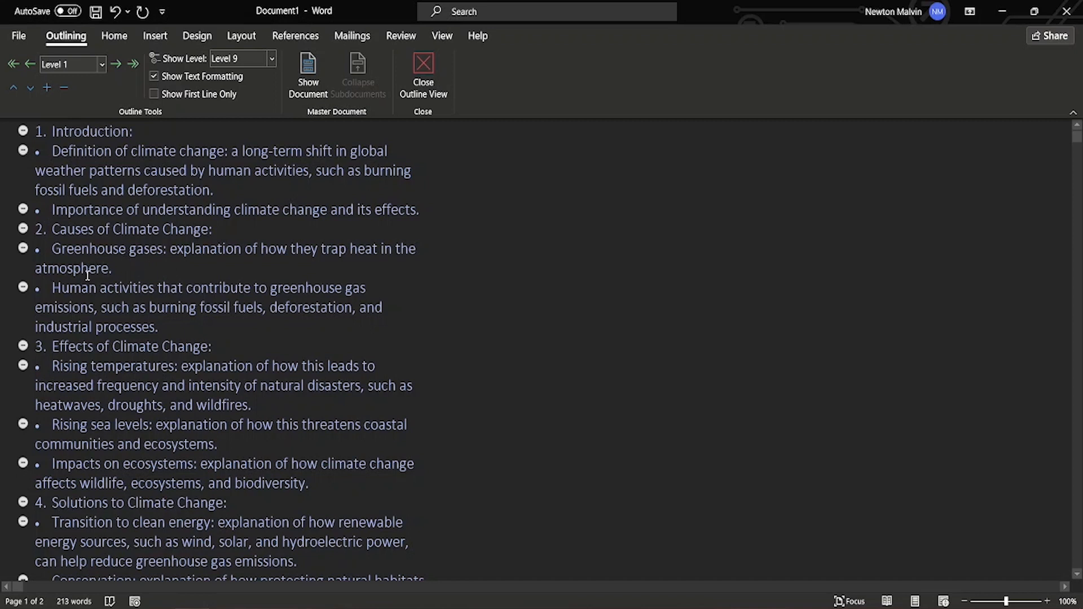
Step: Remove the list numbers from the Introduction, Causes, Effects, Solutions and Conclusion headings
click(50, 232)
click(46, 232)
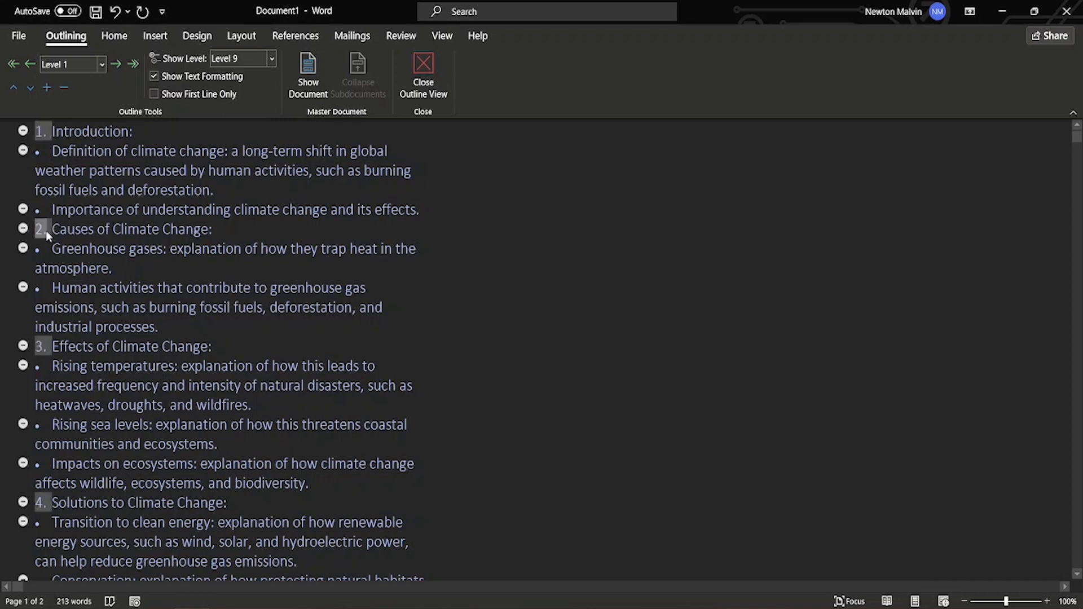
key(BackSpace)
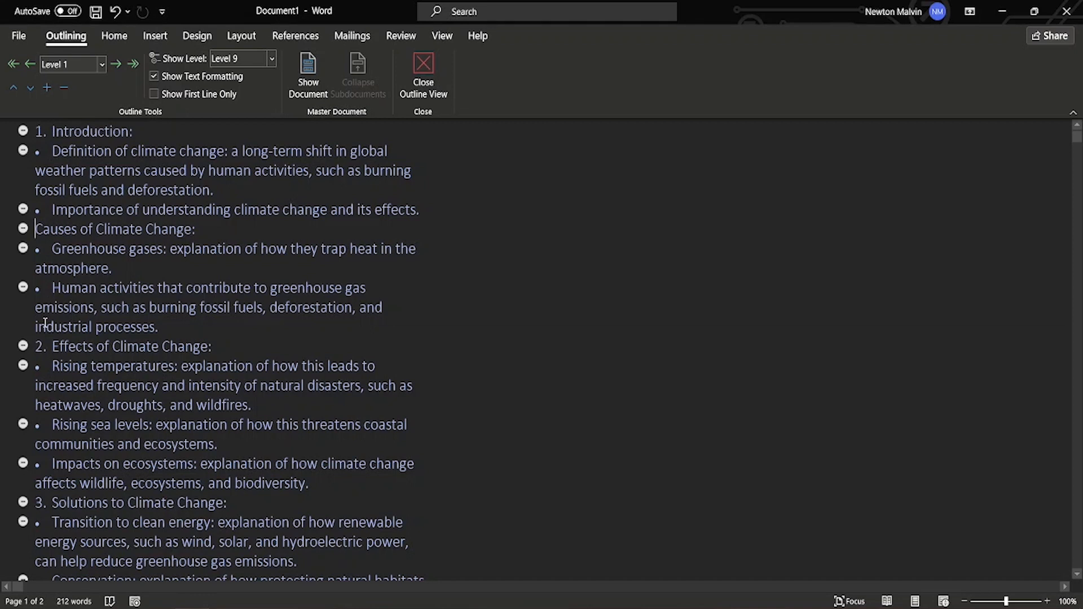
click(46, 133)
key(BackSpace)
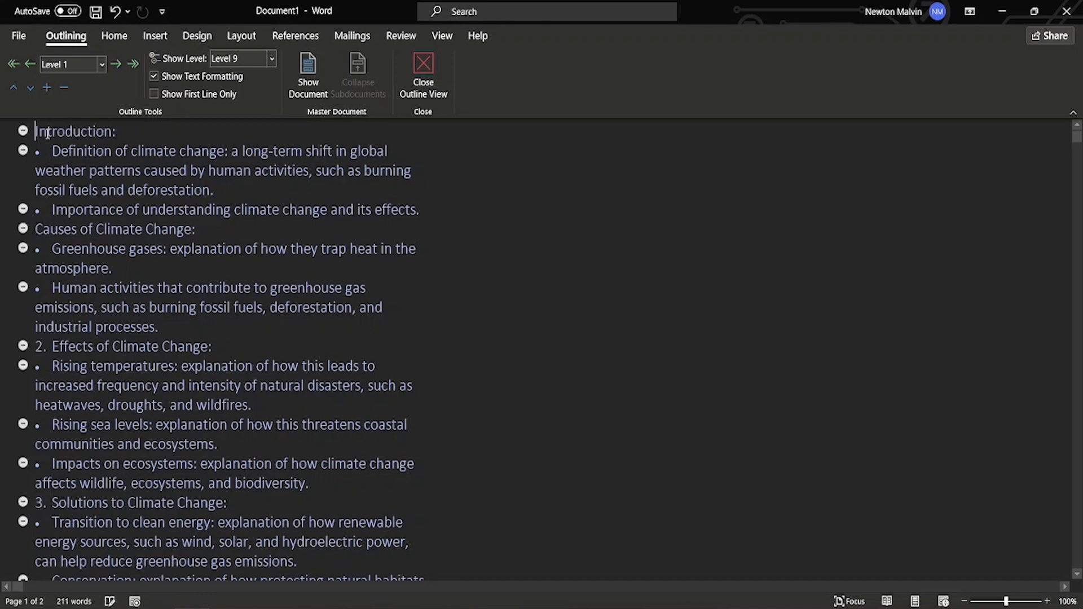
click(46, 347)
key(BackSpace)
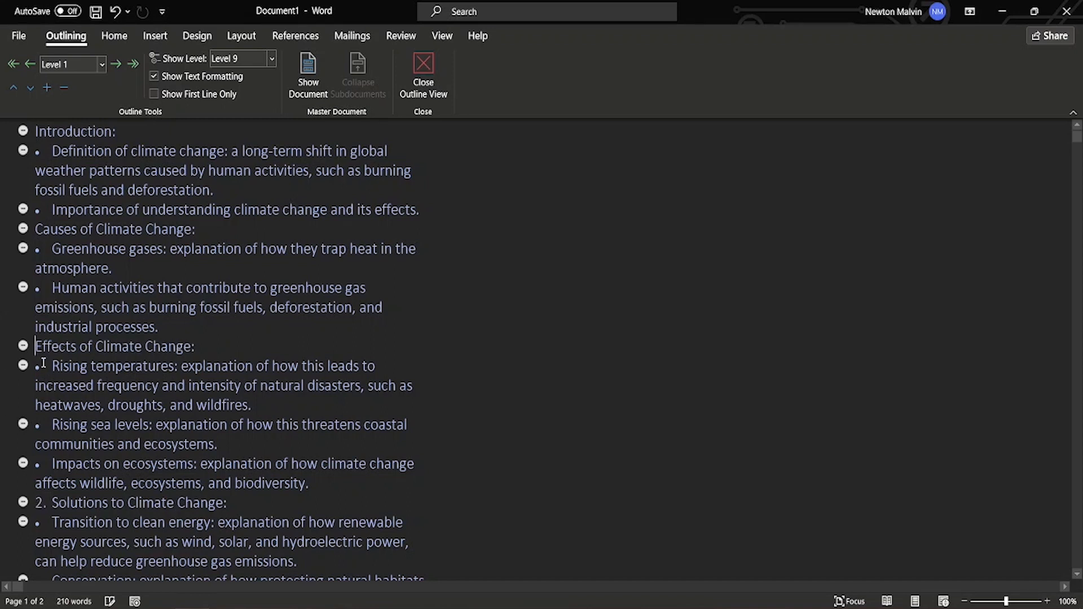
click(43, 502)
key(BackSpace)
scroll(43, 503, down, 5)
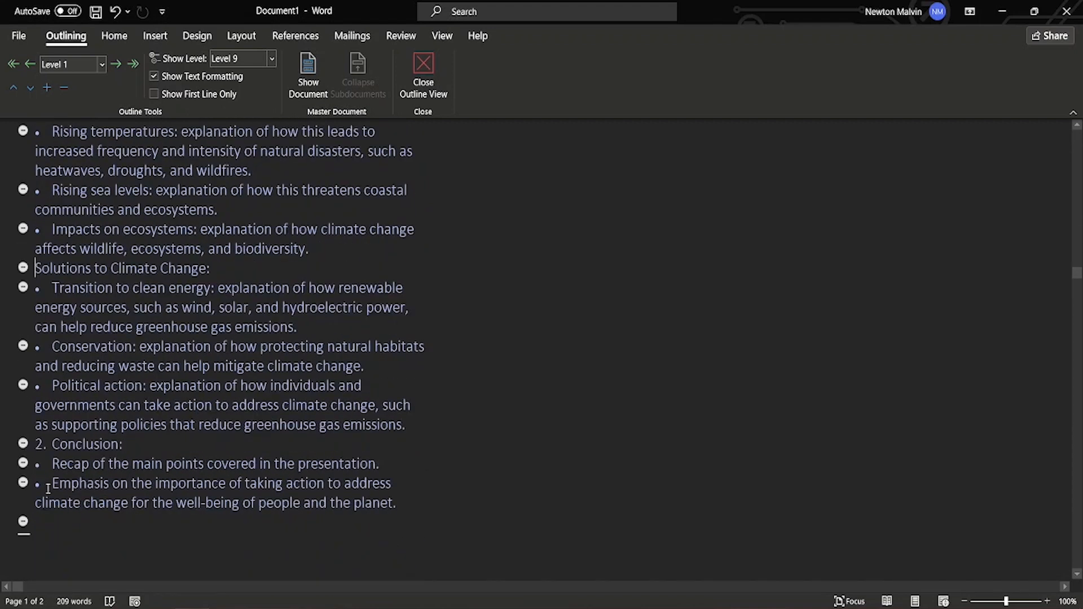
click(44, 444)
key(BackSpace)
scroll(54, 513, up, 5)
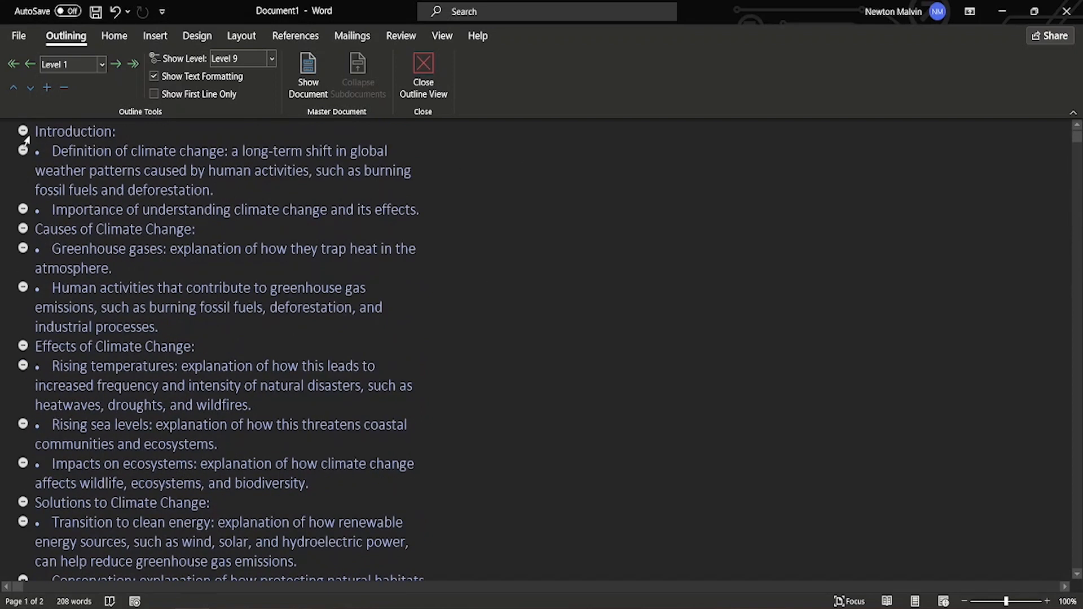
Step: Set the outline level of the entire pasted text to Level 2
drag(34, 131, 89, 583)
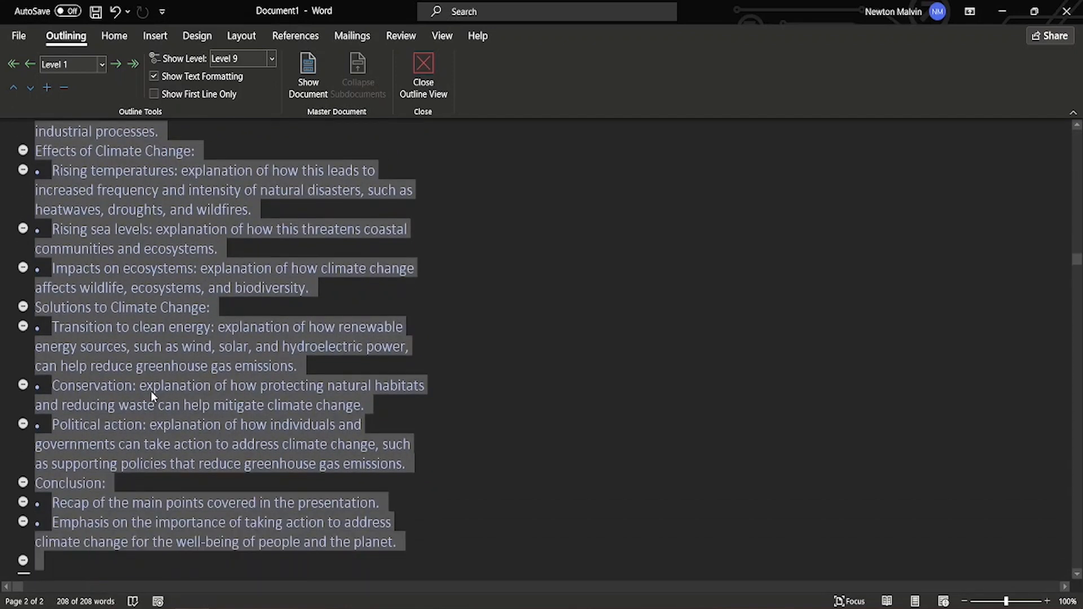
click(80, 67)
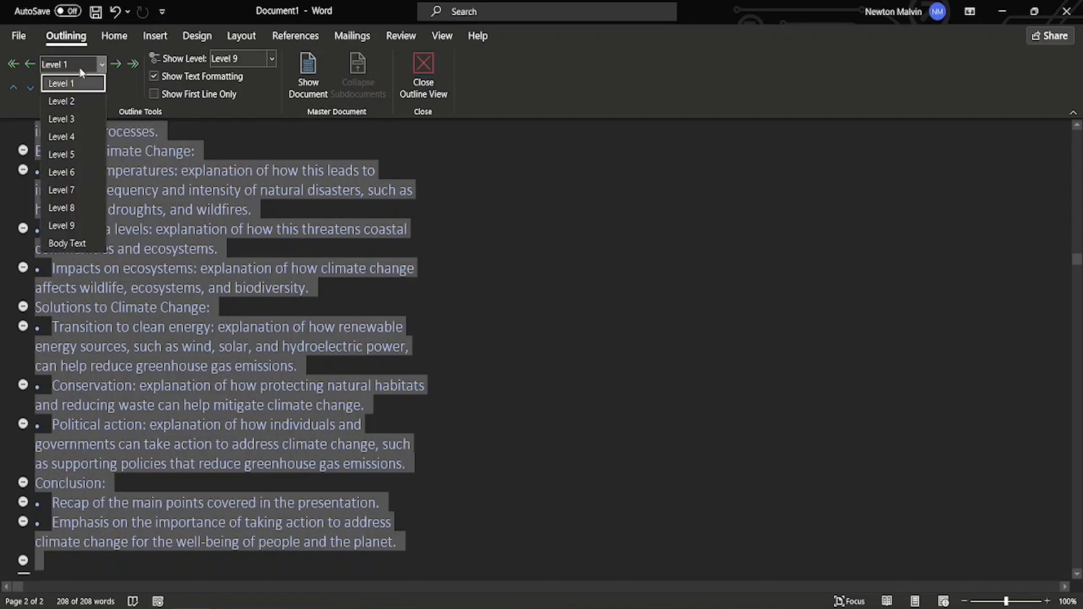
click(75, 105)
click(664, 296)
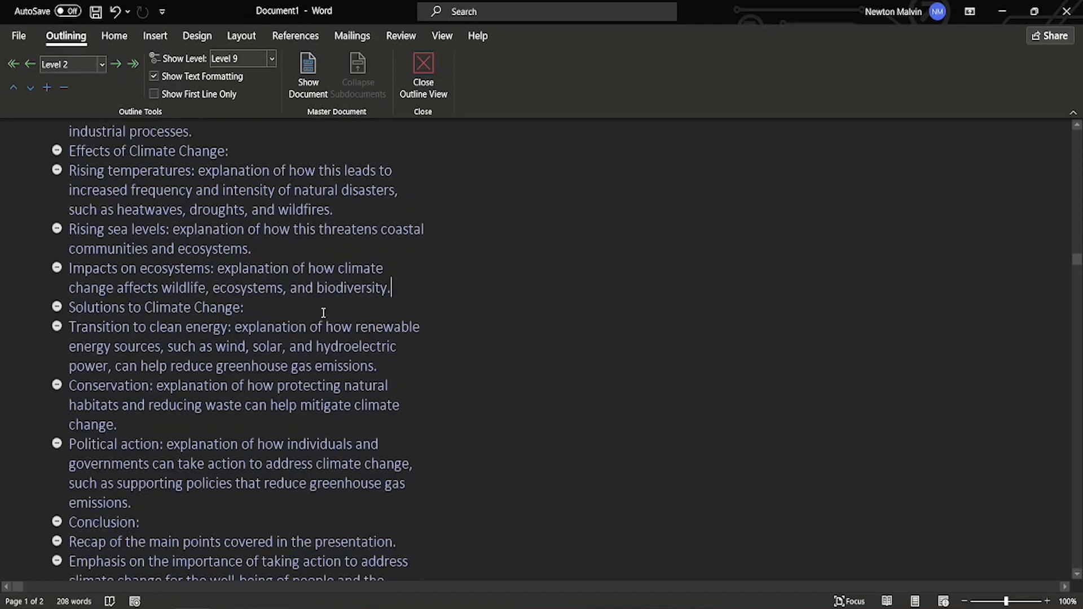
scroll(321, 310, up, 4)
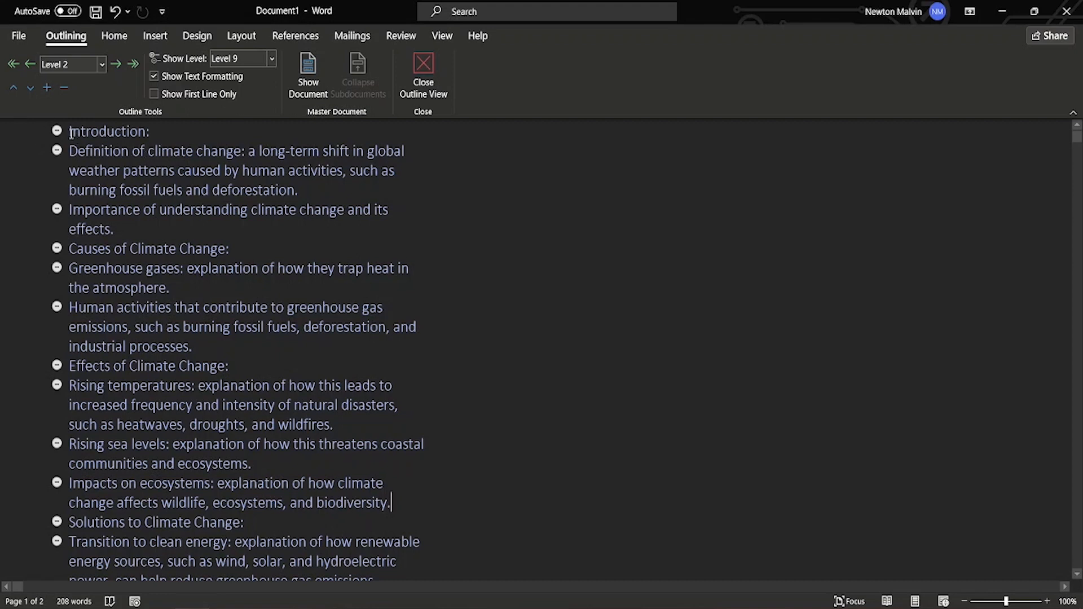
Step: Set the outline level of the Introduction, Causes, Effects, Solutions, Political action and Conclusion headings to Level 1
drag(69, 131, 153, 135)
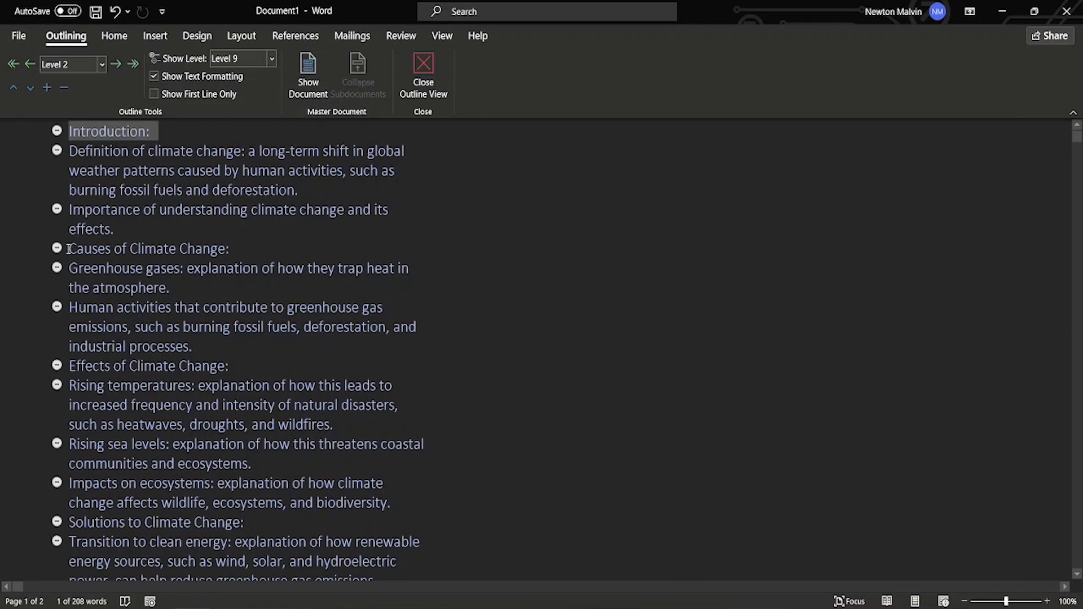
drag(68, 249, 229, 251)
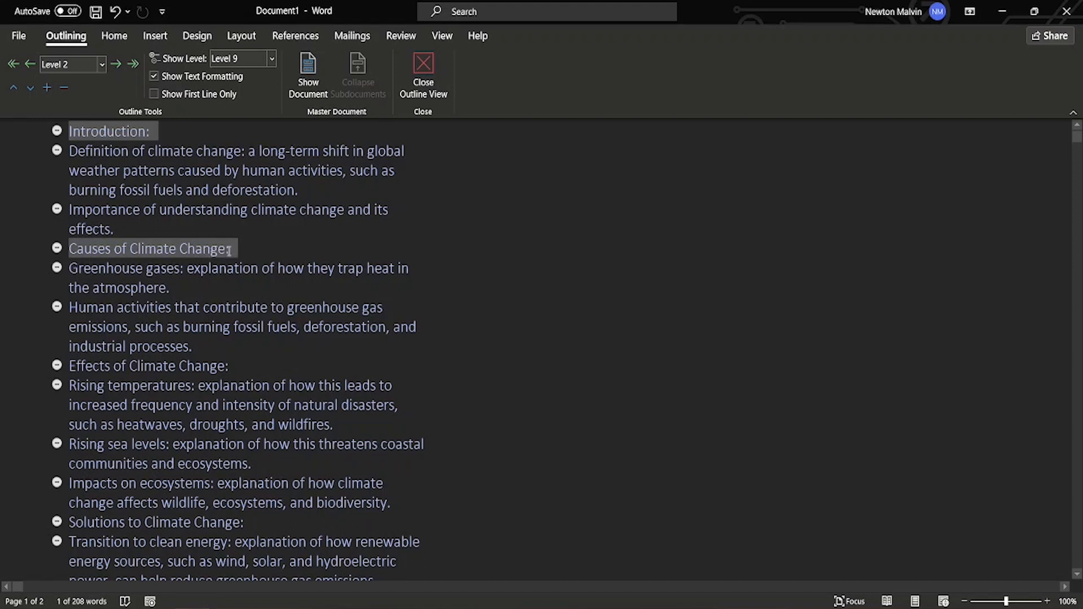
scroll(146, 303, down, 1)
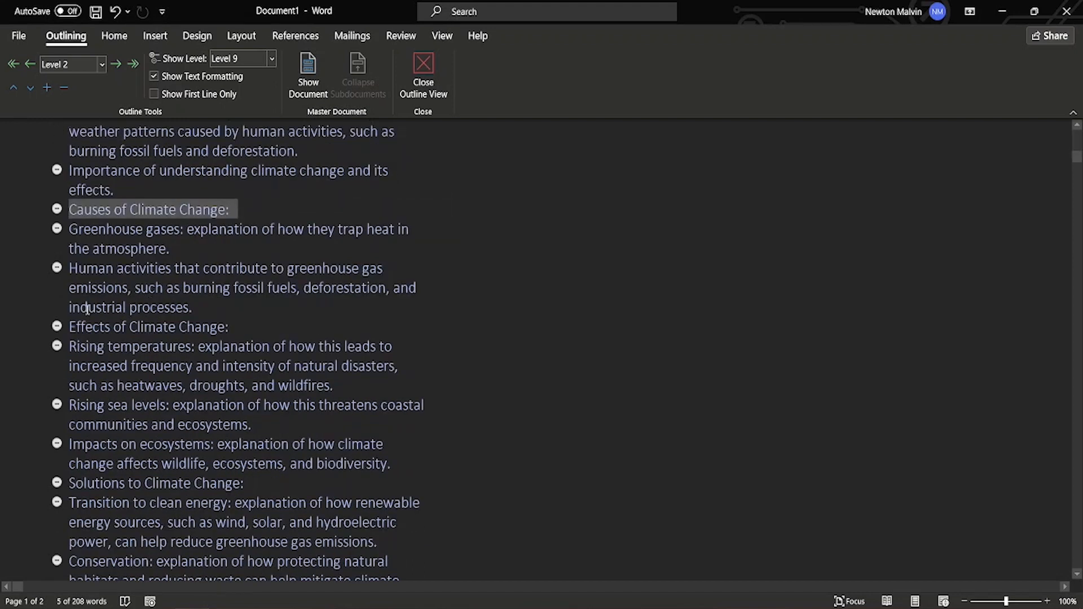
drag(72, 327, 231, 329)
scroll(81, 333, down, 2)
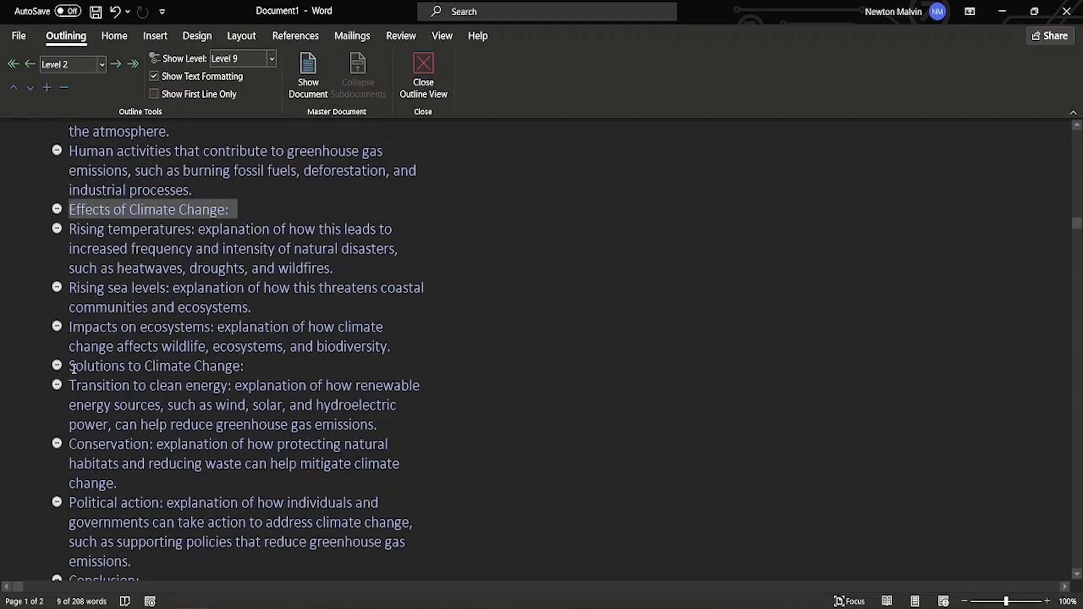
drag(70, 368, 245, 369)
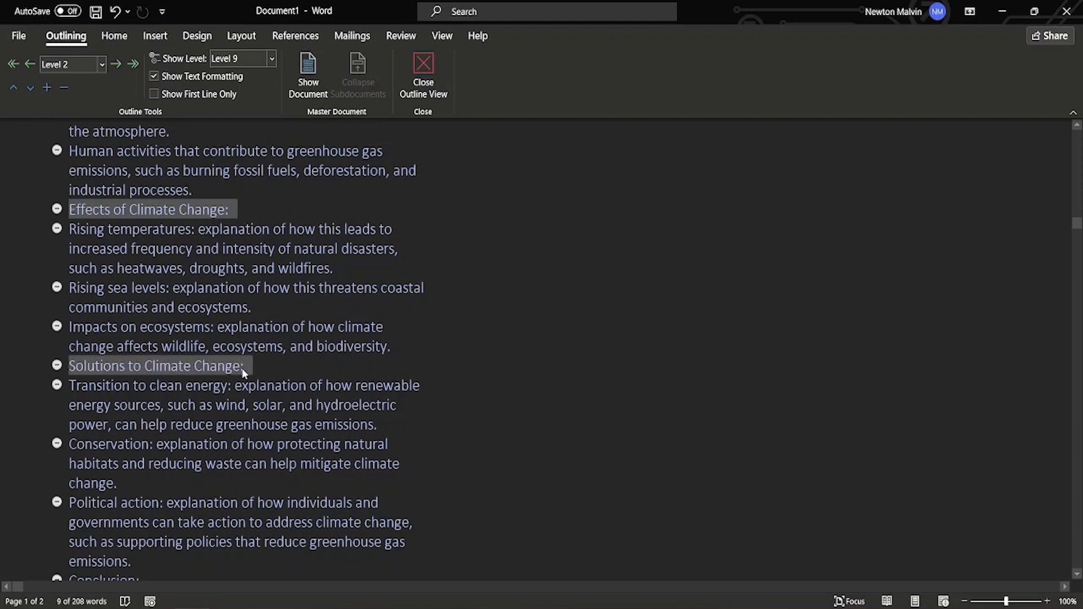
scroll(244, 372, down, 2)
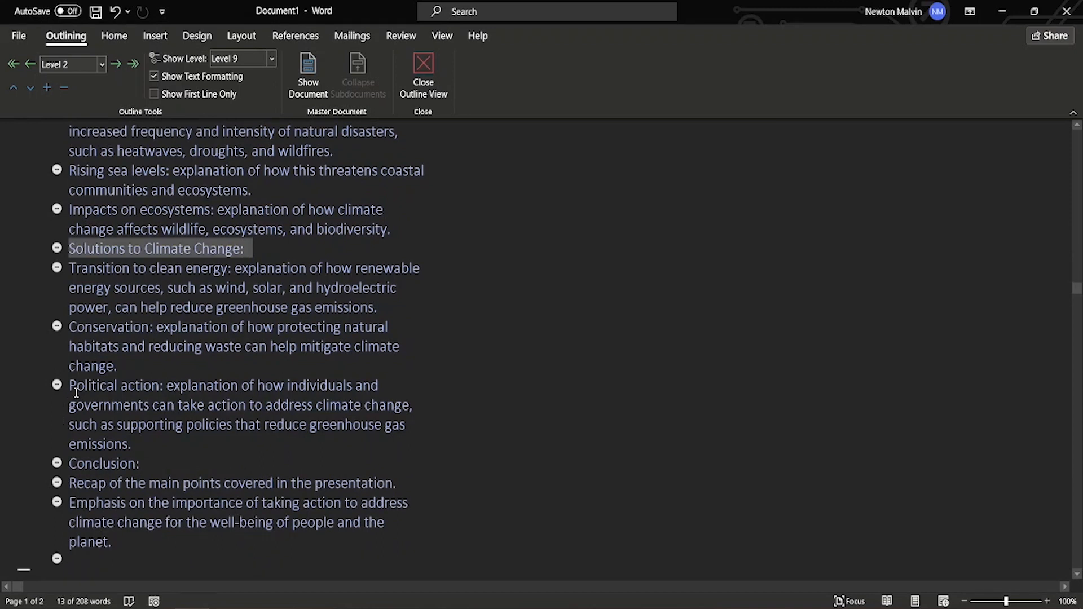
drag(69, 387, 167, 388)
scroll(102, 431, down, 1)
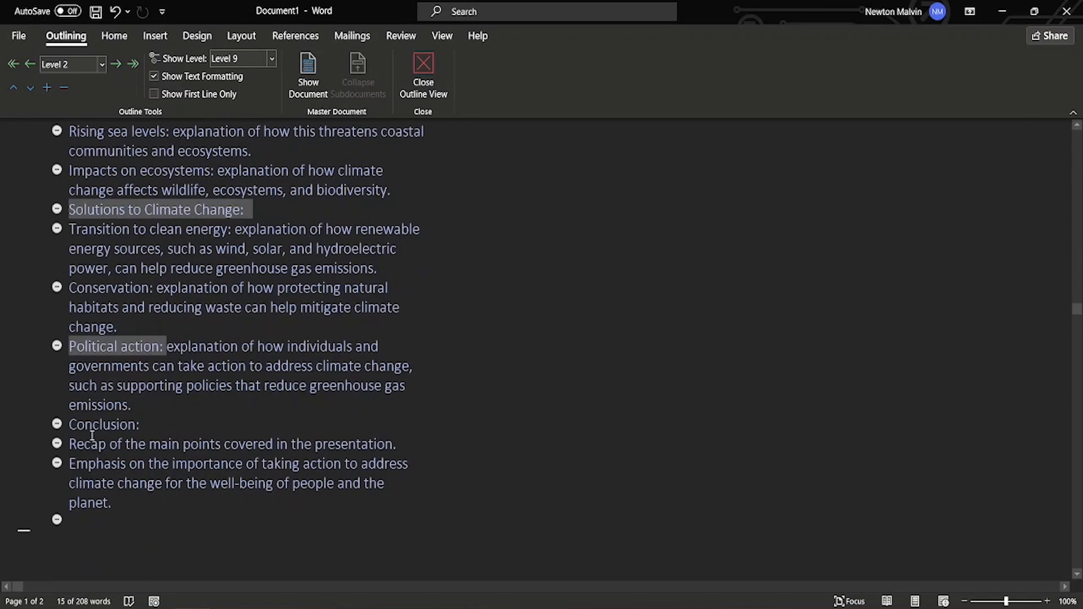
drag(70, 424, 141, 427)
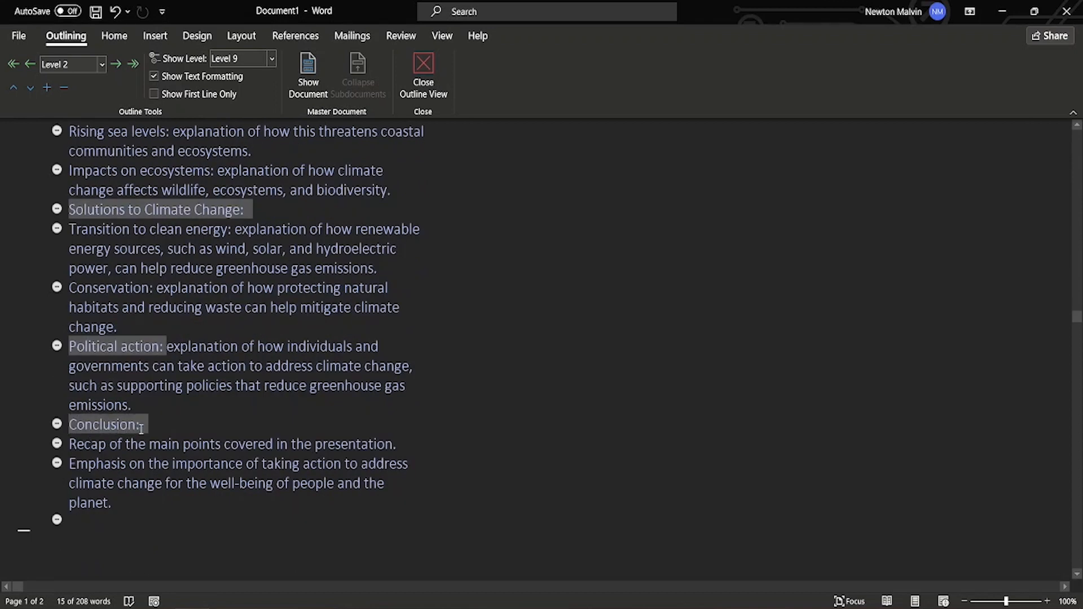
scroll(68, 382, up, 4)
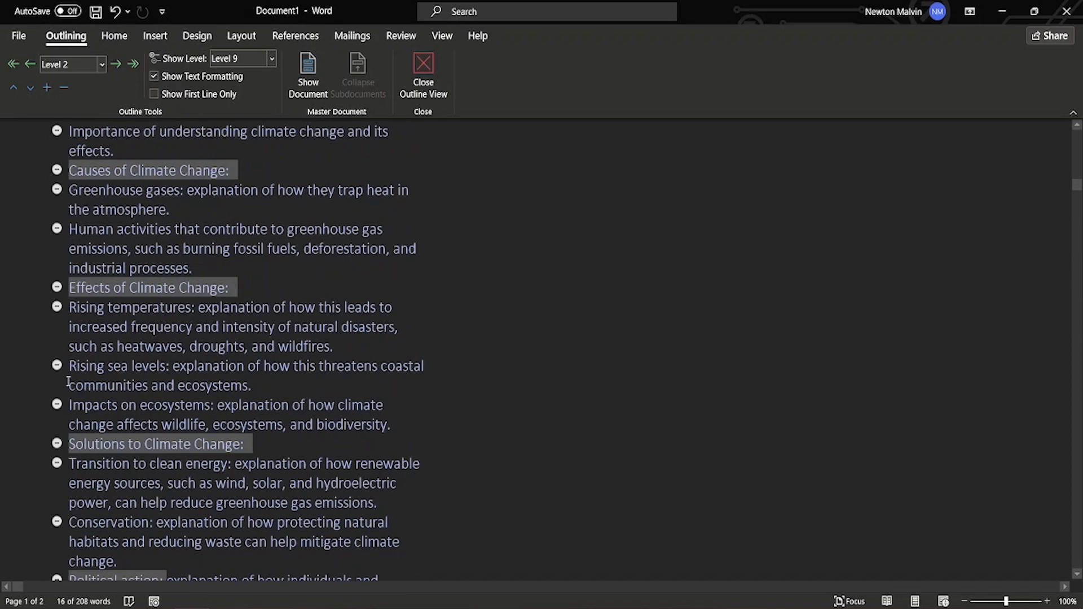
scroll(68, 382, up, 1)
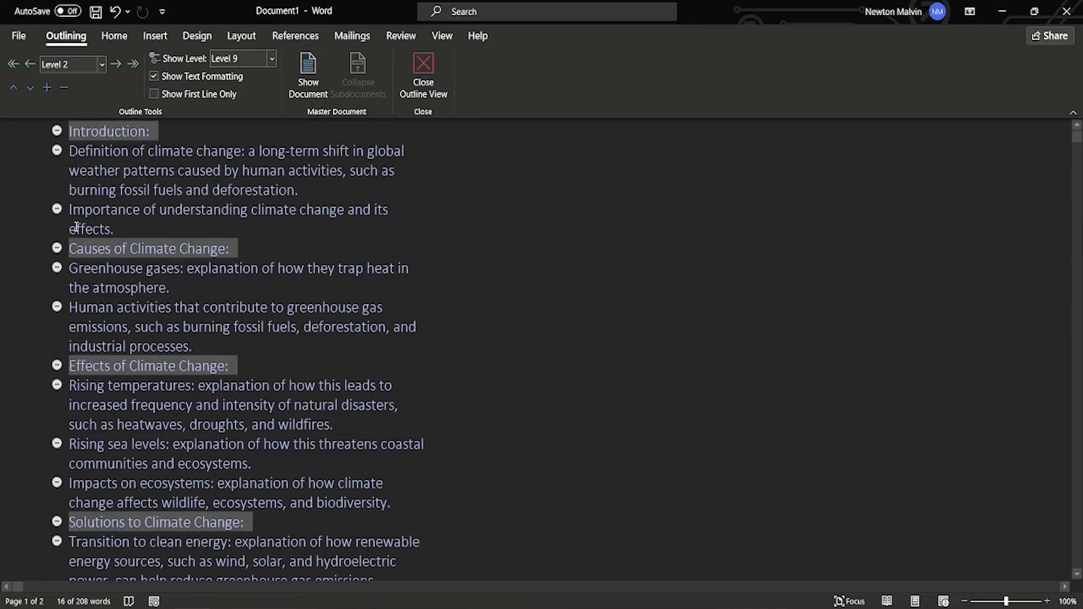
click(91, 66)
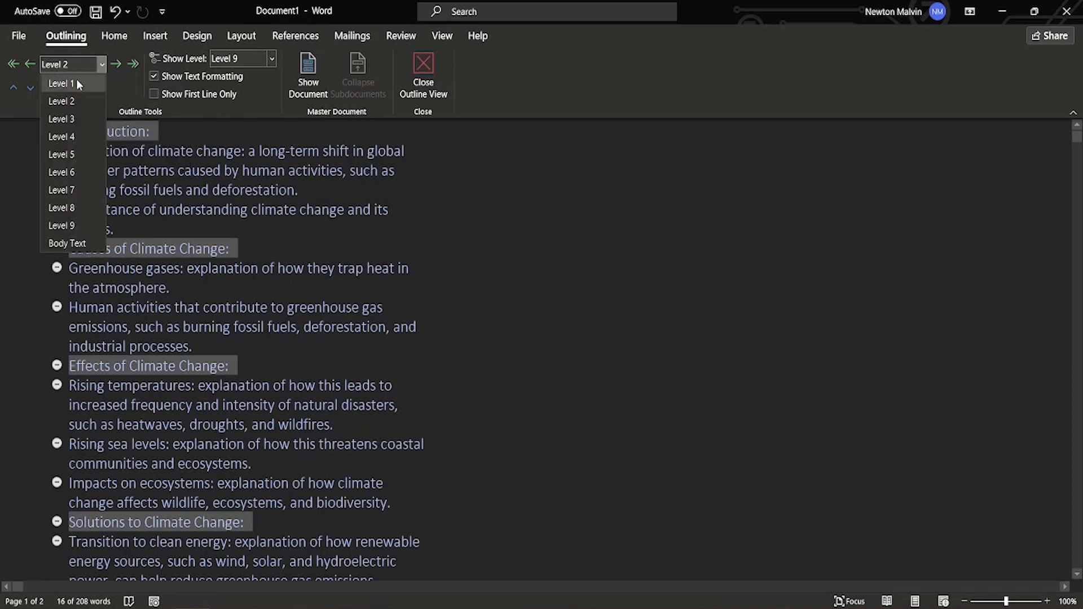
click(73, 83)
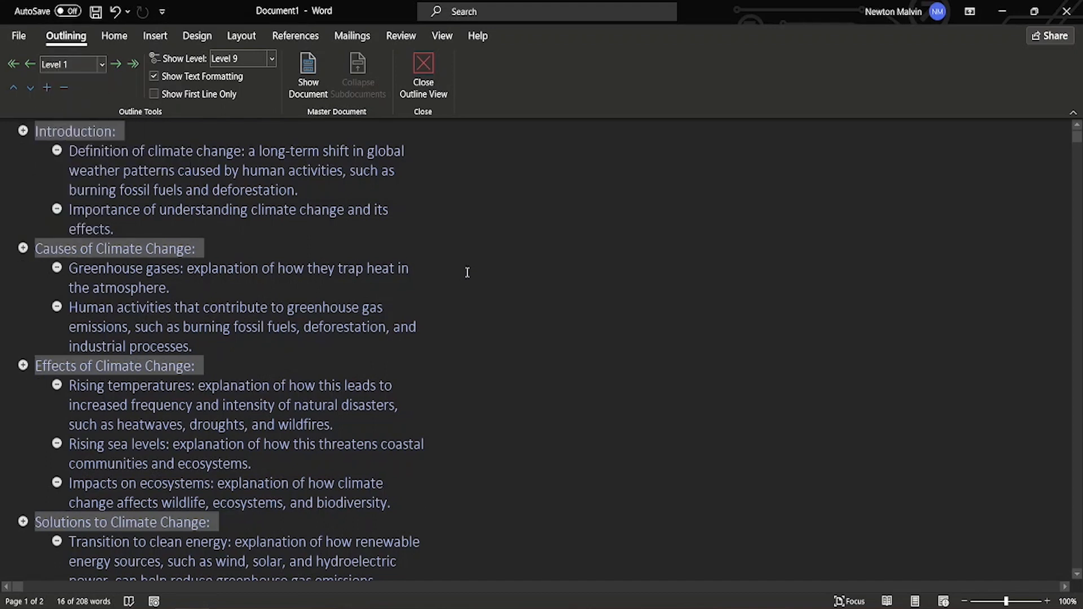
click(716, 333)
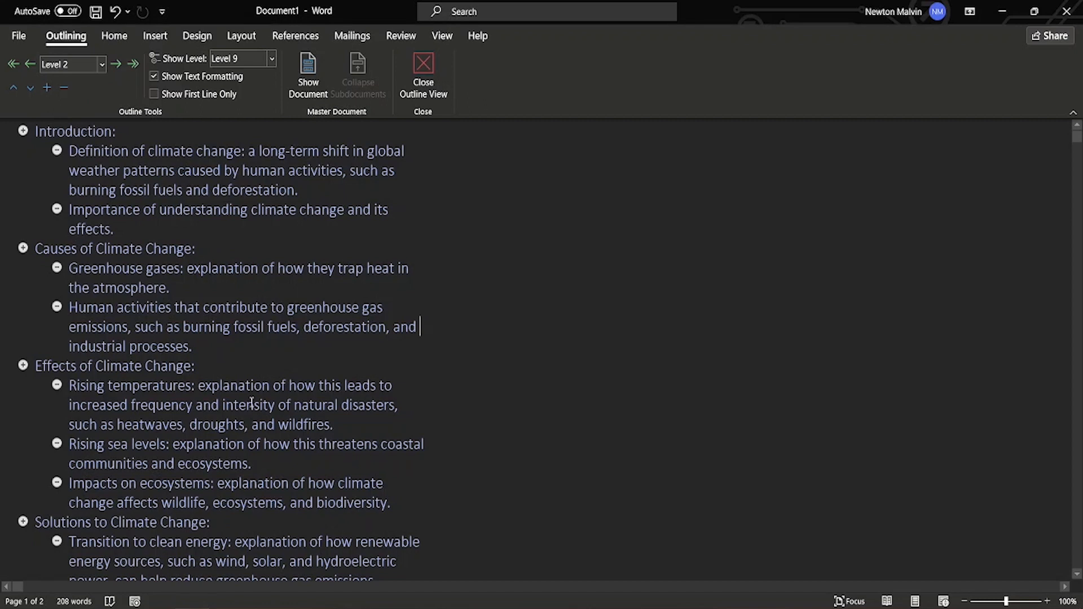
Step: Split the Political action paragraph after its colon so the explanation starts on a separate line
scroll(234, 405, down, 5)
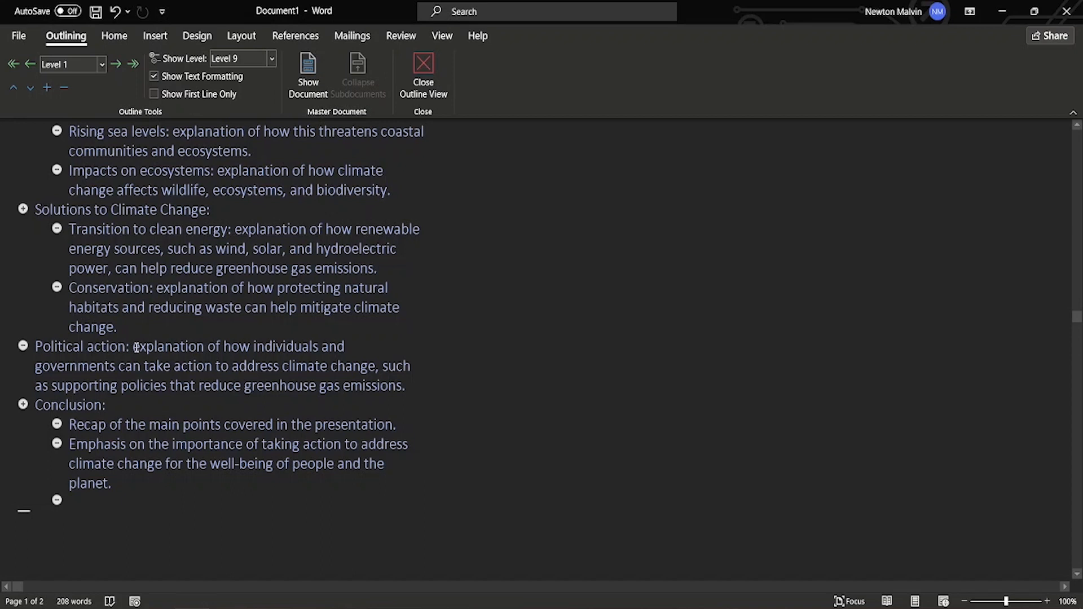
key(Return)
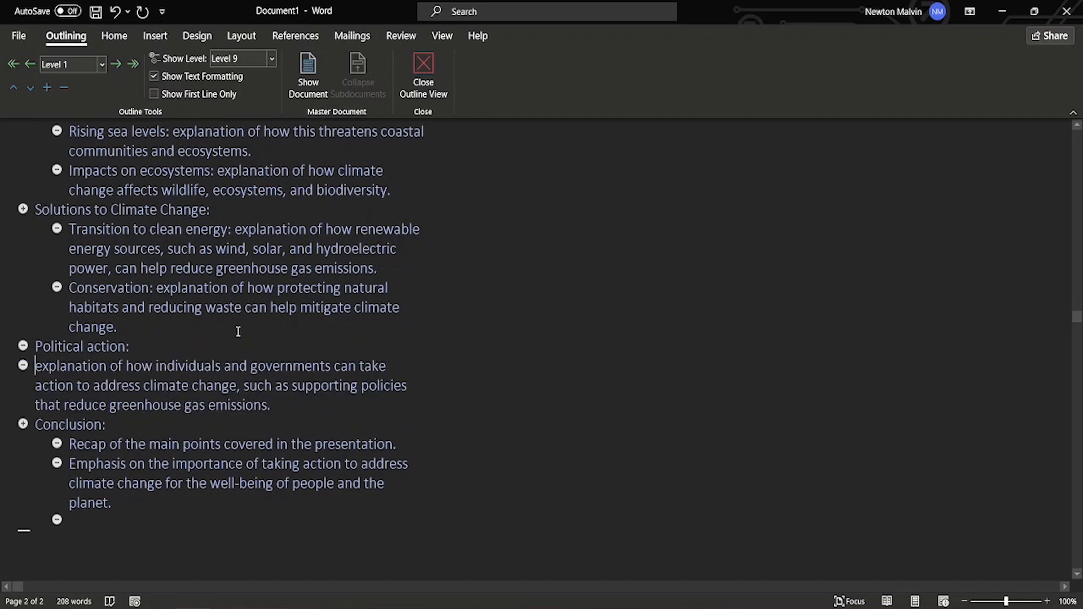
click(742, 329)
scroll(552, 438, up, 5)
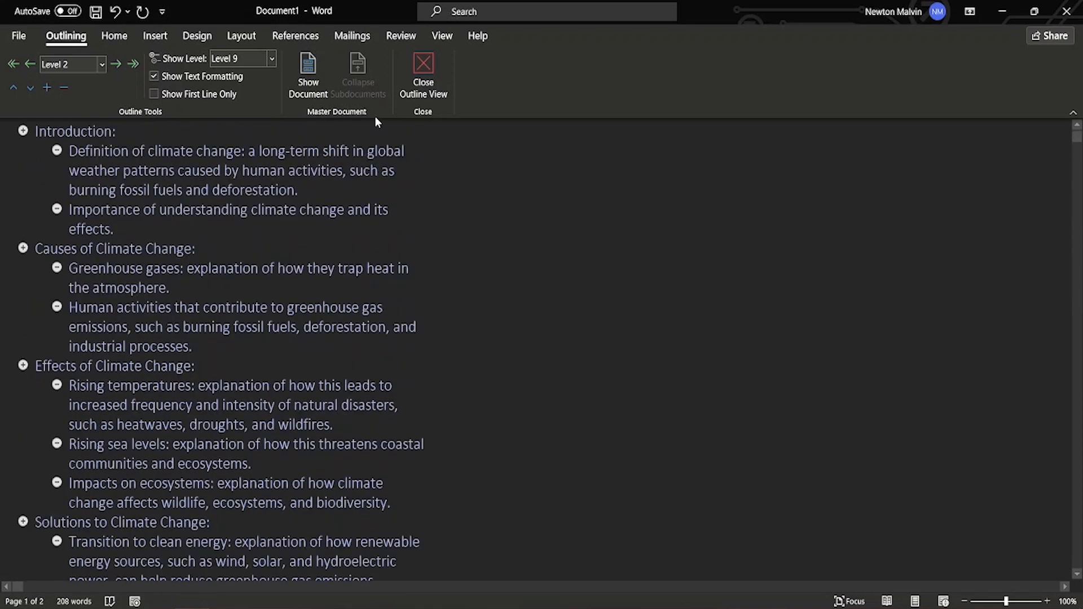
Step: Close the outline view and look through the document in its normal page layout
click(420, 95)
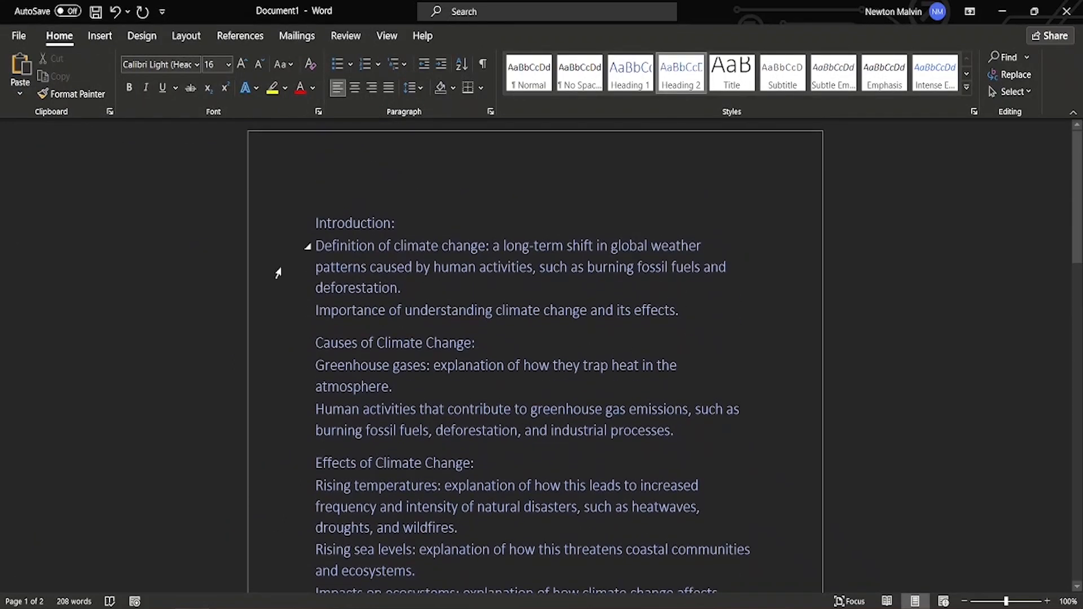
scroll(275, 333, down, 1)
scroll(275, 336, down, 5)
scroll(276, 336, up, 5)
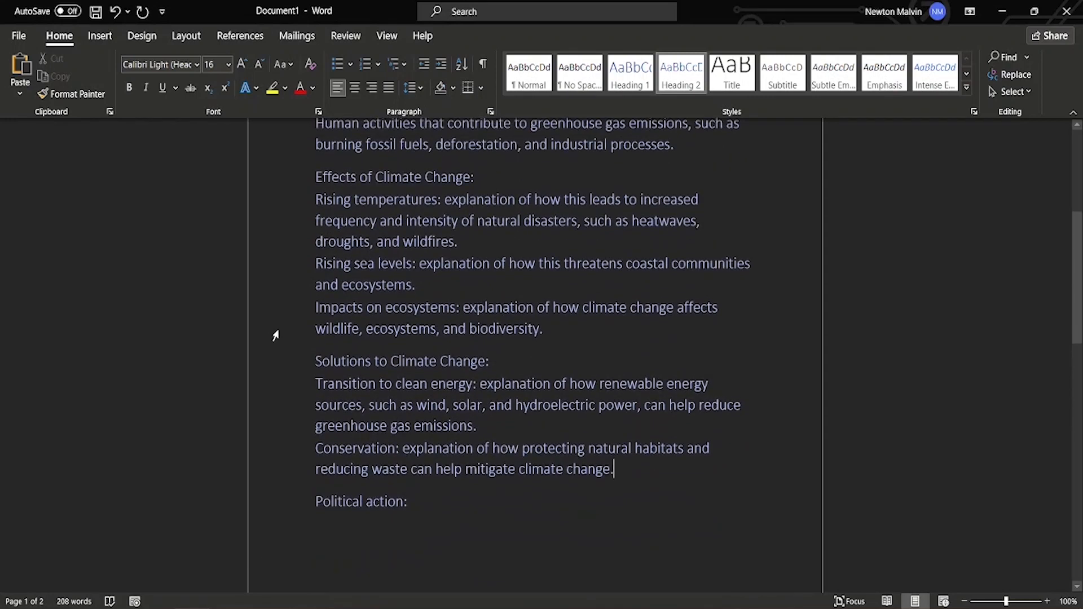
scroll(275, 336, up, 1)
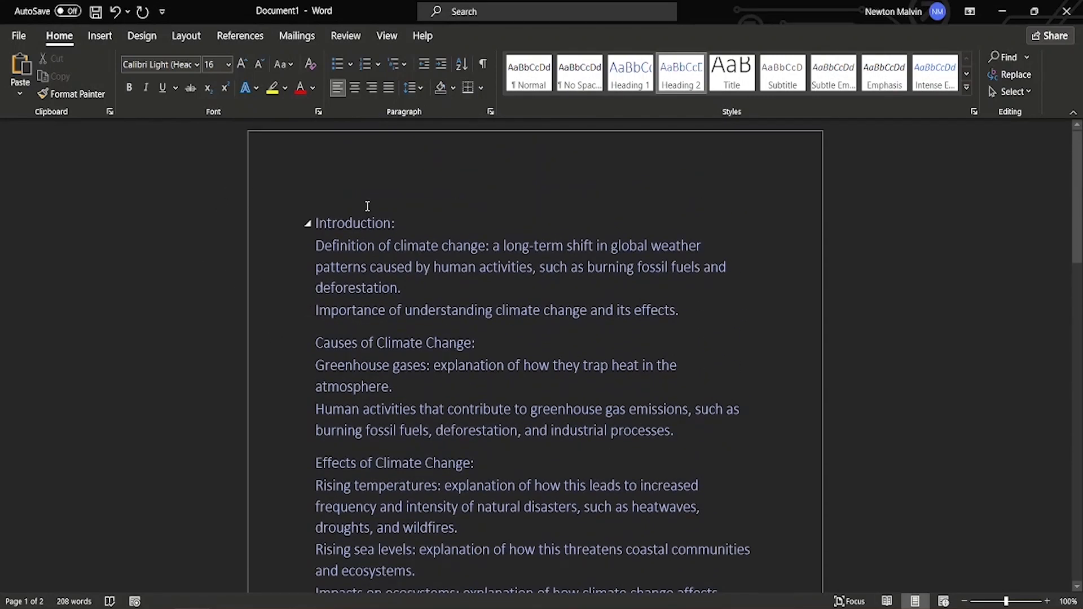
Step: Save the document as "climate change slides" in the OneDrive Documents folder
click(95, 11)
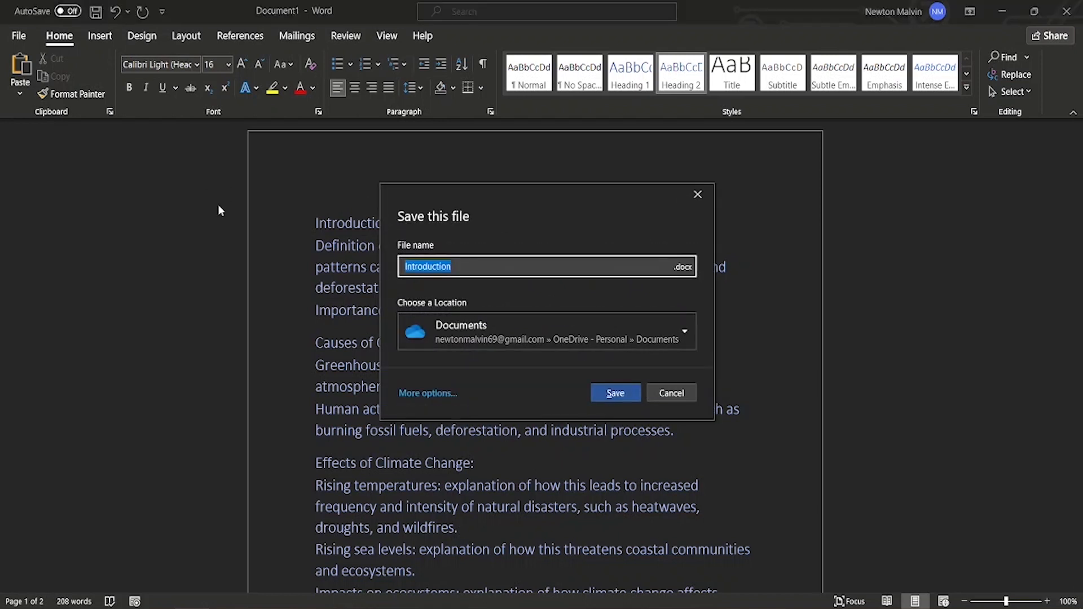
key(BackSpace)
text(climate )
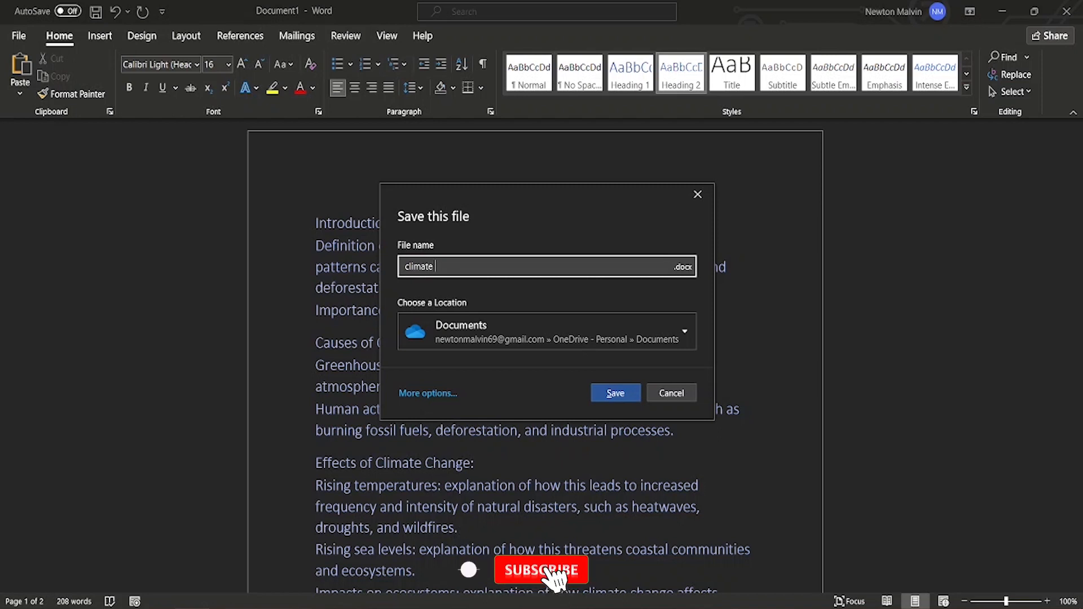
text(chang)
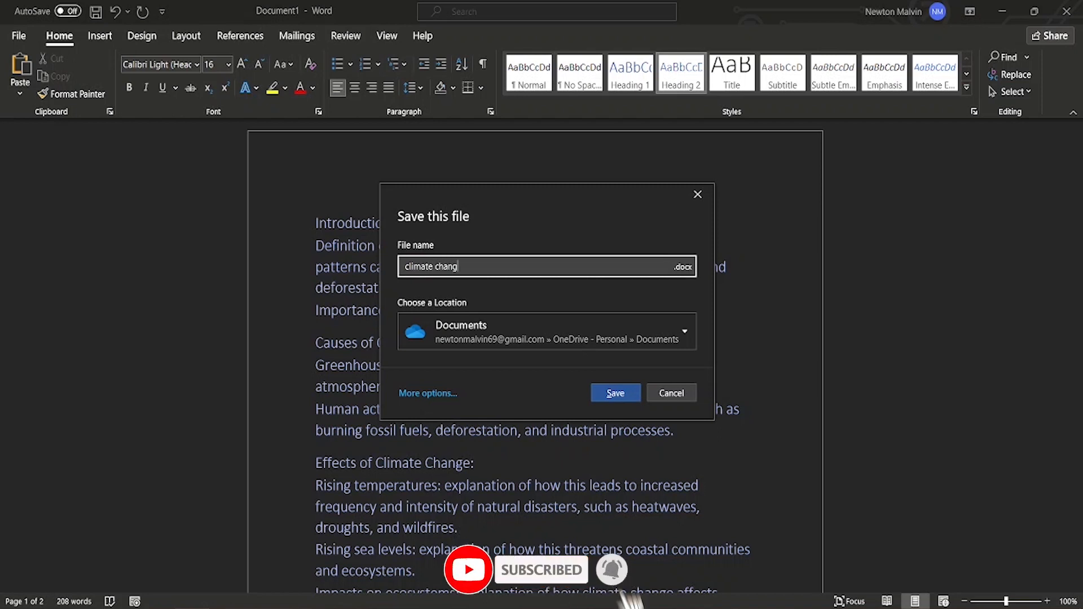
text(e slides)
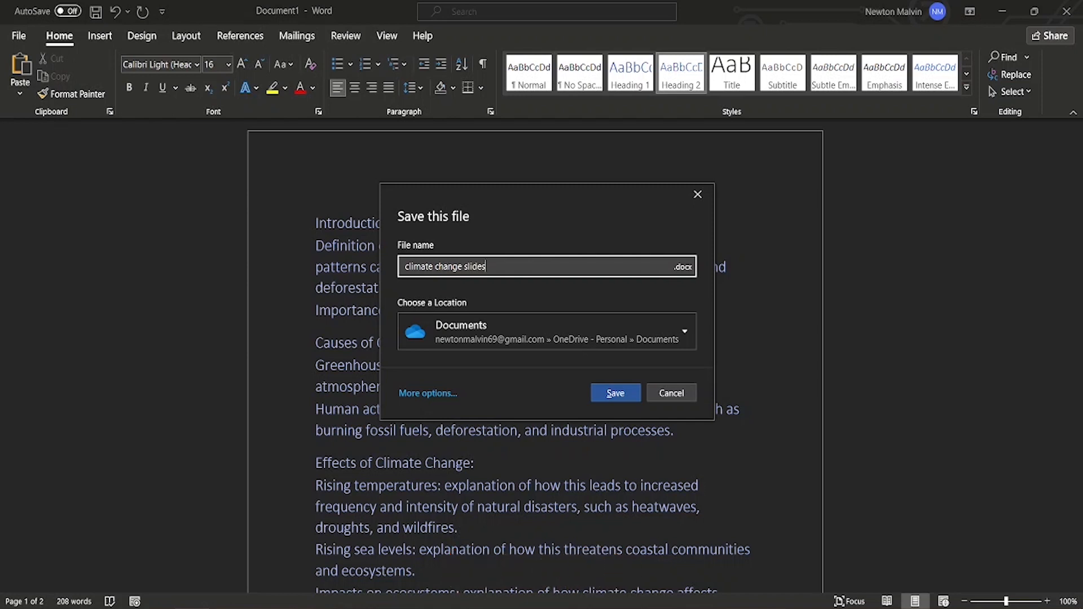
click(601, 391)
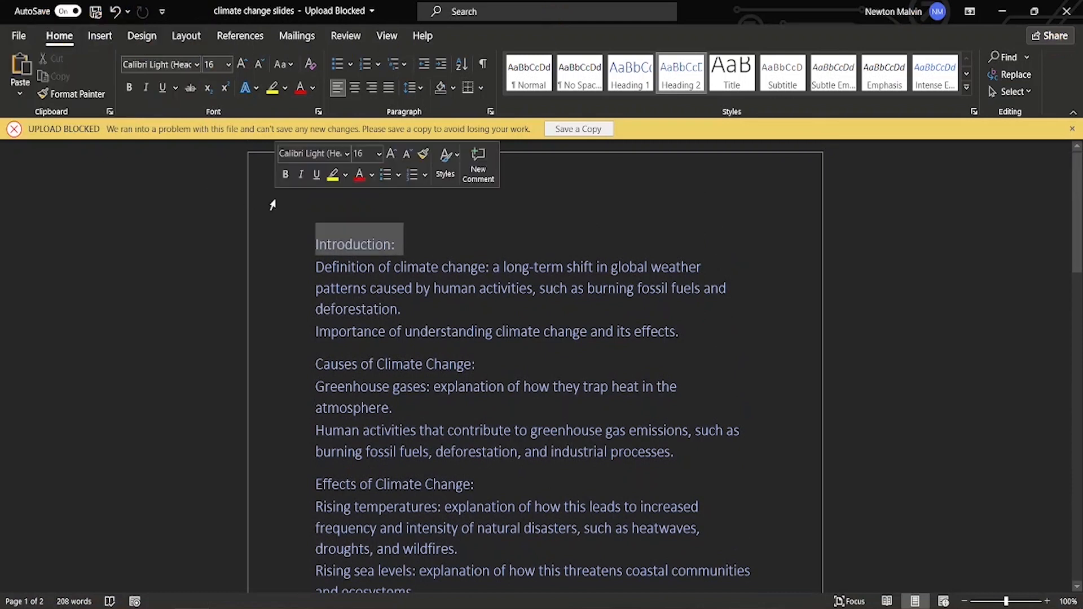
click(900, 298)
scroll(674, 382, down, 3)
scroll(444, 365, up, 3)
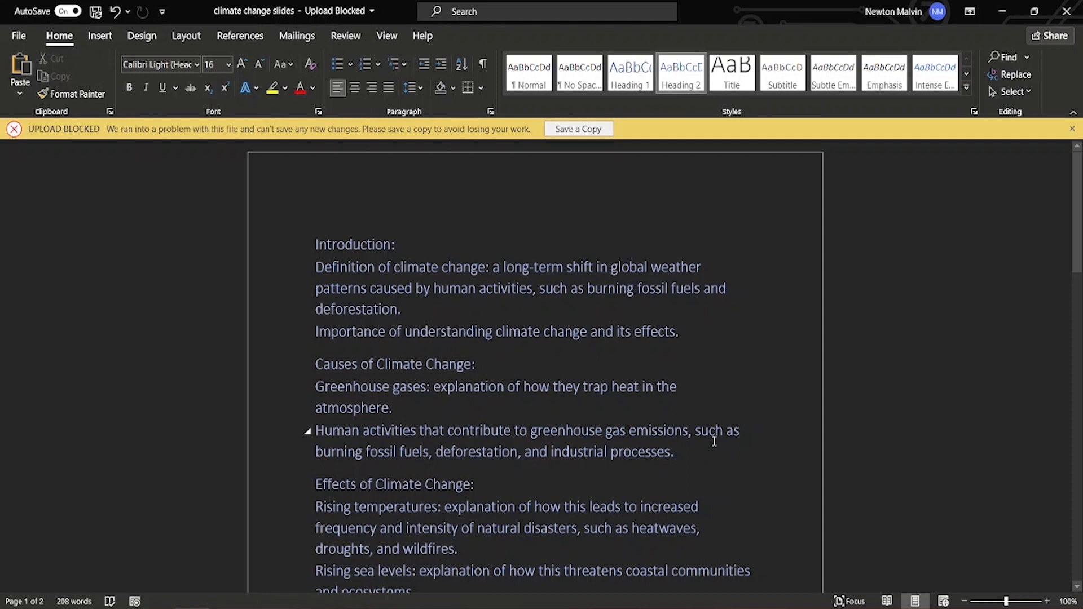
Step: Switch to the blank PowerPoint presentation and close the climate change slides document in Word
click(327, 602)
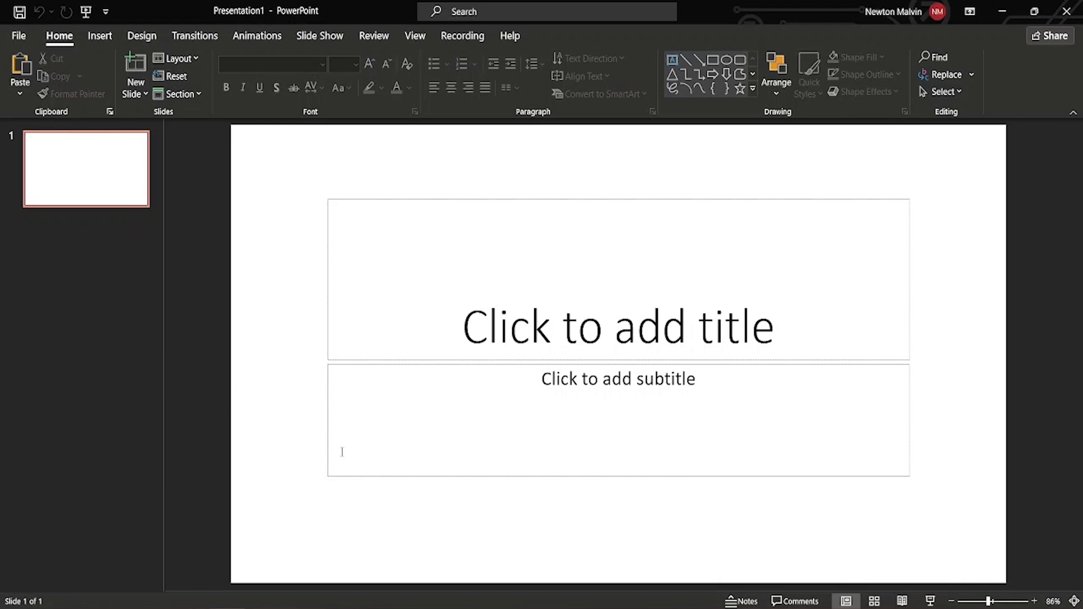
mouse_move(192, 608)
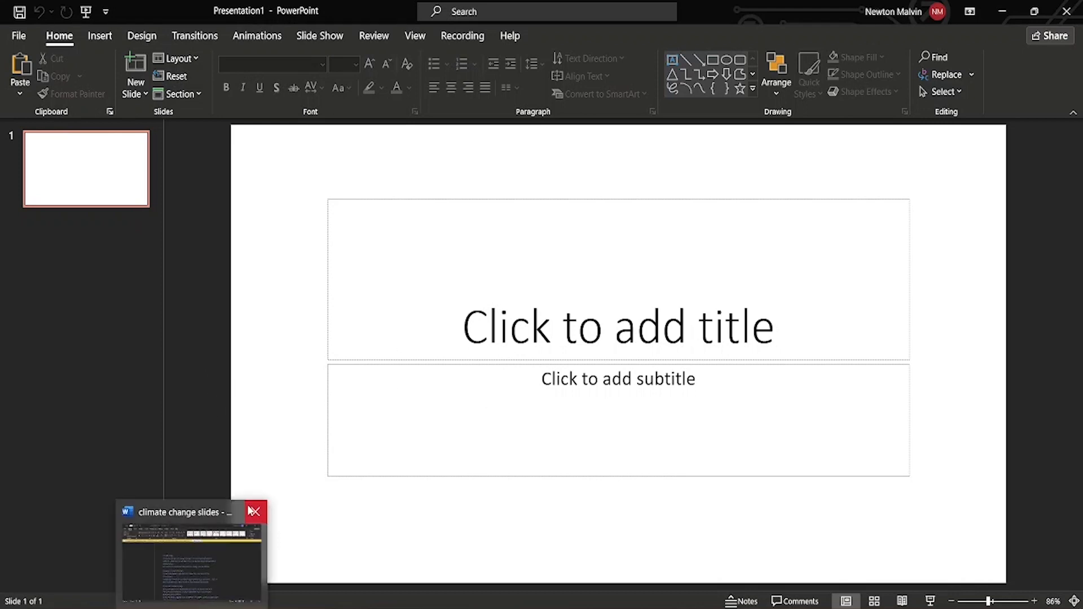
mouse_move(260, 512)
click(257, 511)
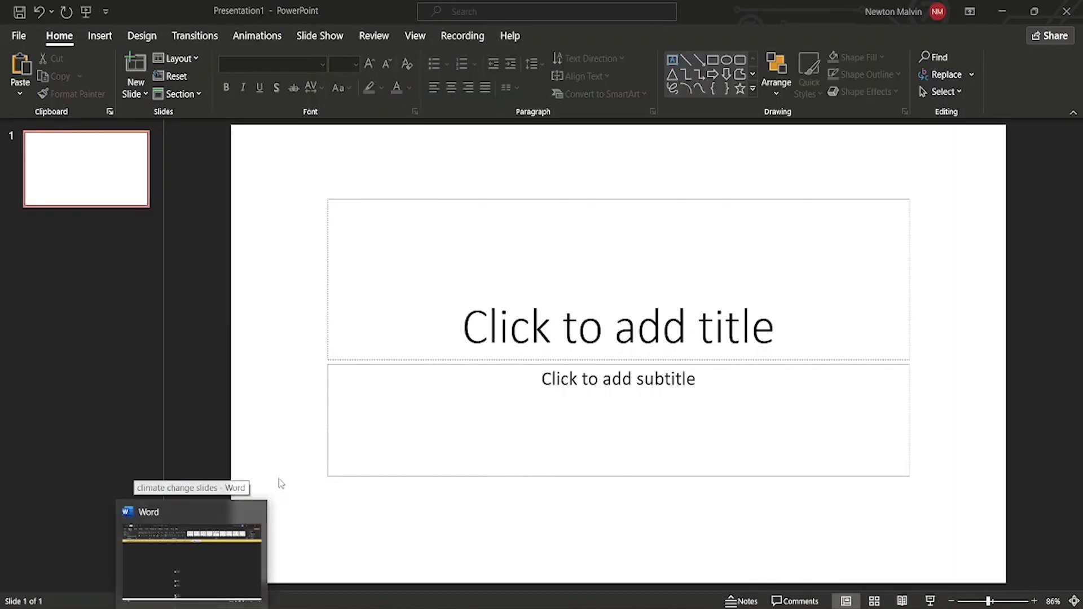